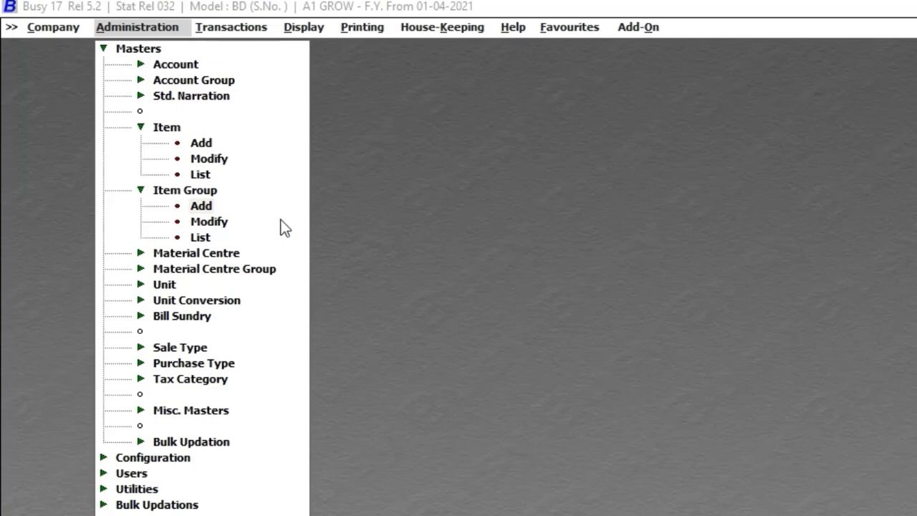
Add an item group named Mouse, not primary, under the General group, and save it.
{"action": "left_click", "coordinate": [196, 207]}
{"action": "type", "text": "mouse"}
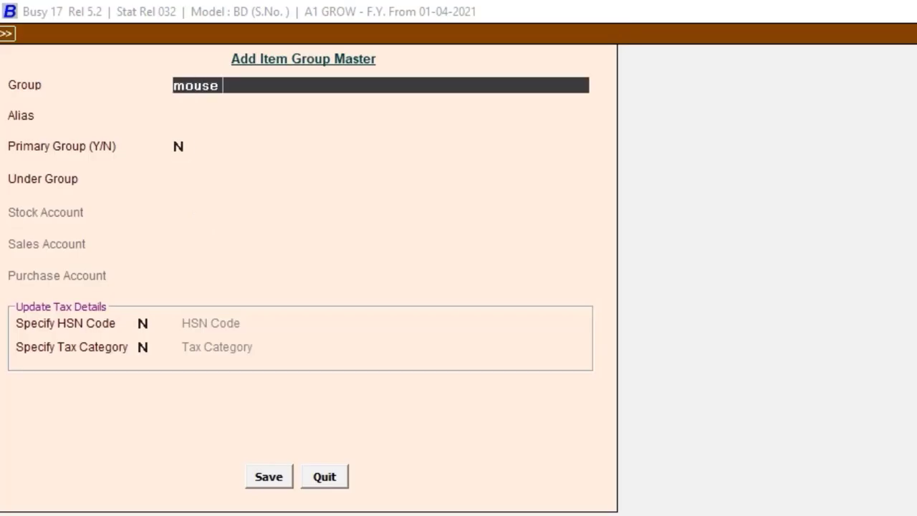
{"action": "key", "text": "Return"}
{"action": "key", "text": "Return"}
{"action": "key", "text": "Return"}
{"action": "key", "text": "Return"}
{"action": "key", "text": "Return"}
{"action": "key", "text": "Return"}
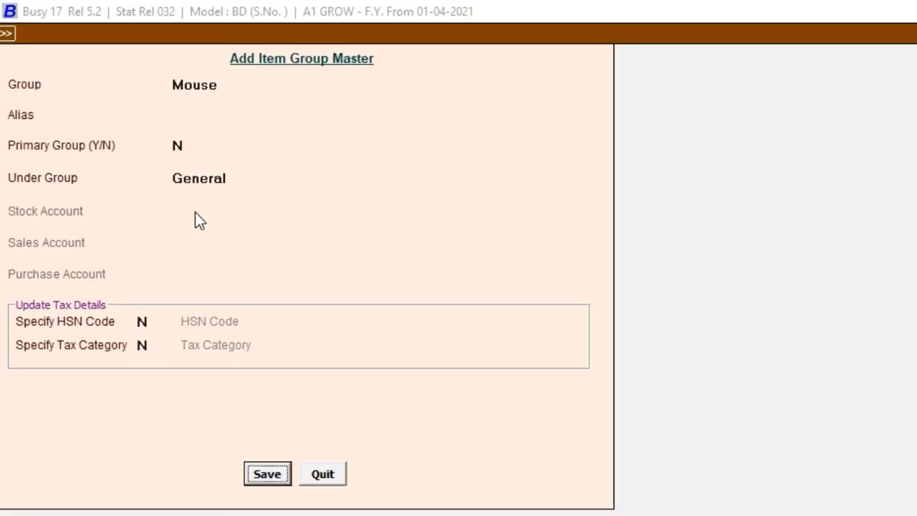
{"action": "key", "text": "Return"}
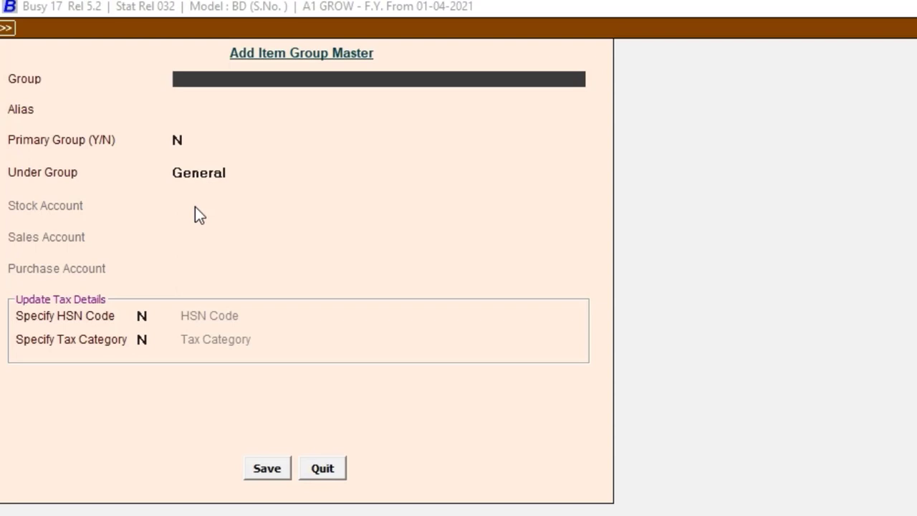
Add a second item group named Laptop under the General group, save it and close the item group form.
{"action": "type", "text": "lap"}
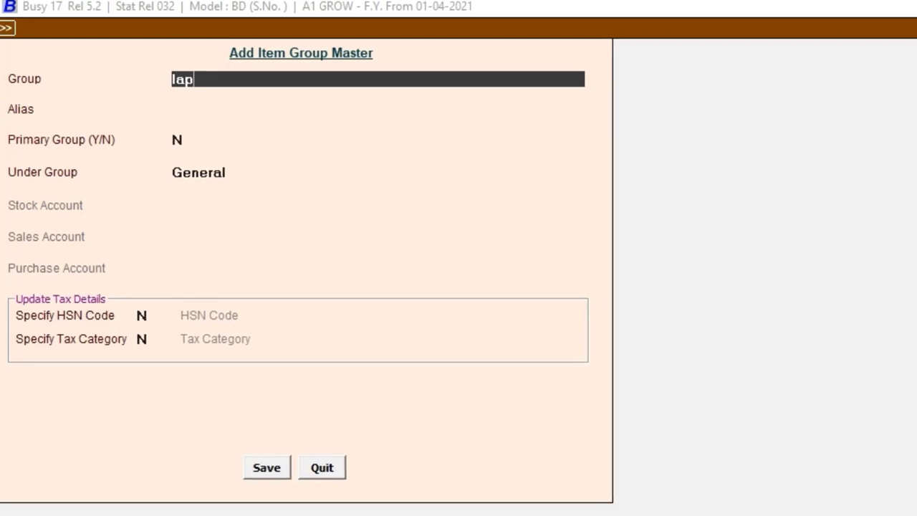
{"action": "type", "text": "top"}
{"action": "key", "text": "Return"}
{"action": "key", "text": "Return"}
{"action": "key", "text": "Return"}
{"action": "key", "text": "Return"}
{"action": "key", "text": "Return"}
{"action": "key", "text": "Return"}
{"action": "key", "text": "Return"}
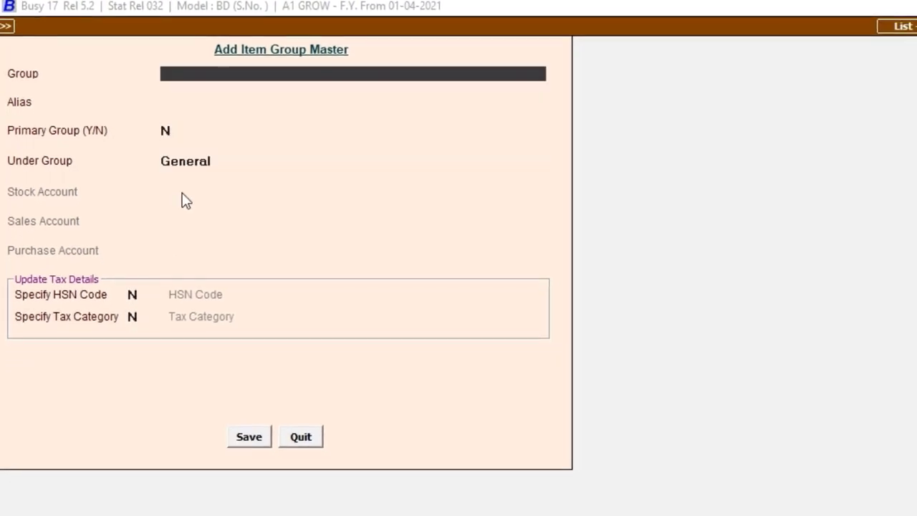
{"action": "key", "text": "Escape"}
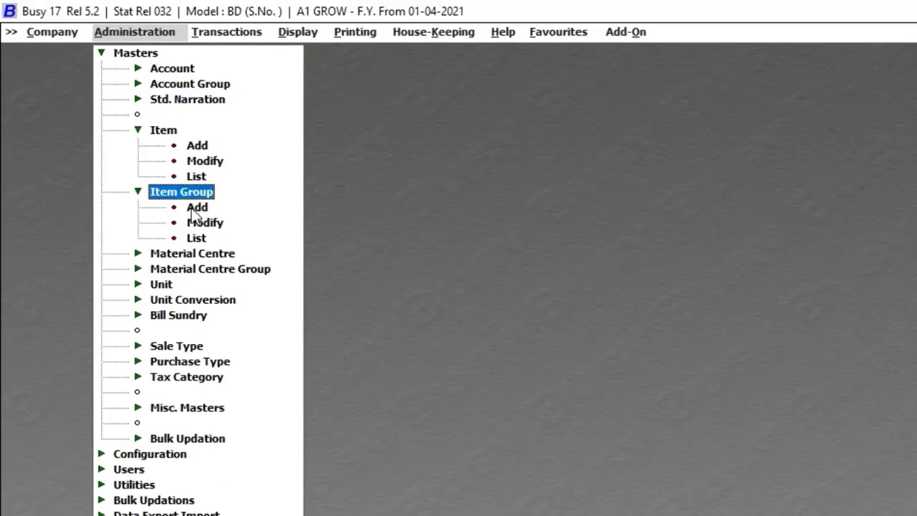
Look through the item groups available for modification without opening any of them.
{"action": "key", "text": "Down"}
{"action": "key", "text": "Down"}
{"action": "key", "text": "Return"}
{"action": "key", "text": "Down"}
{"action": "key", "text": "Down"}
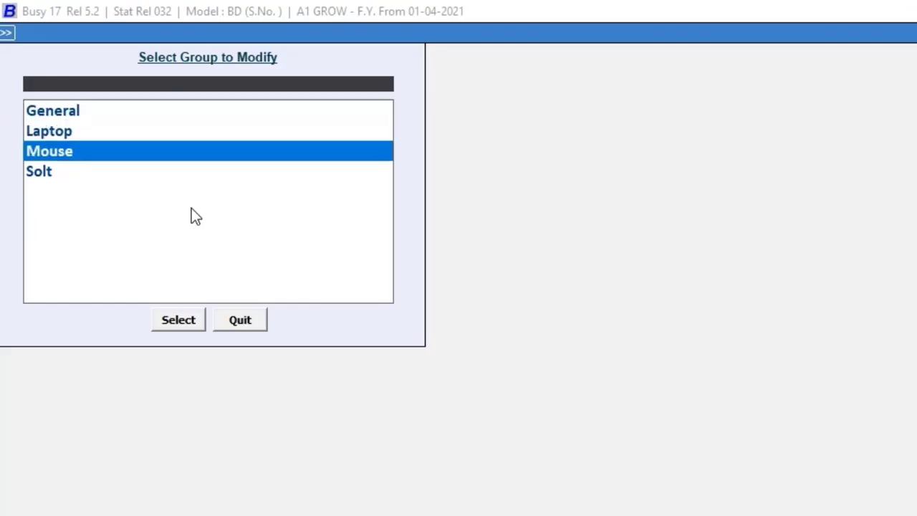
{"action": "key", "text": "Down"}
{"action": "key", "text": "Up"}
{"action": "key", "text": "Up"}
{"action": "key", "text": "Up"}
{"action": "key", "text": "Escape"}
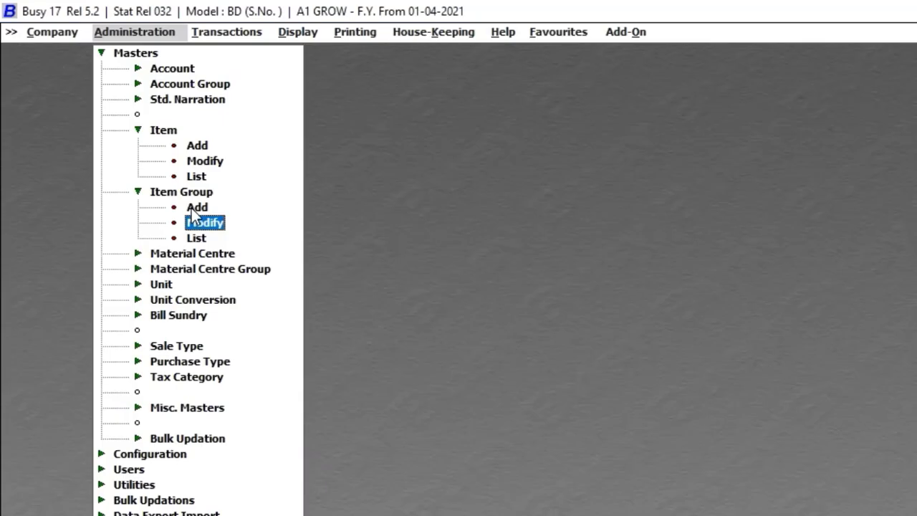
{"action": "key", "text": "Down"}
{"action": "key", "text": "Return"}
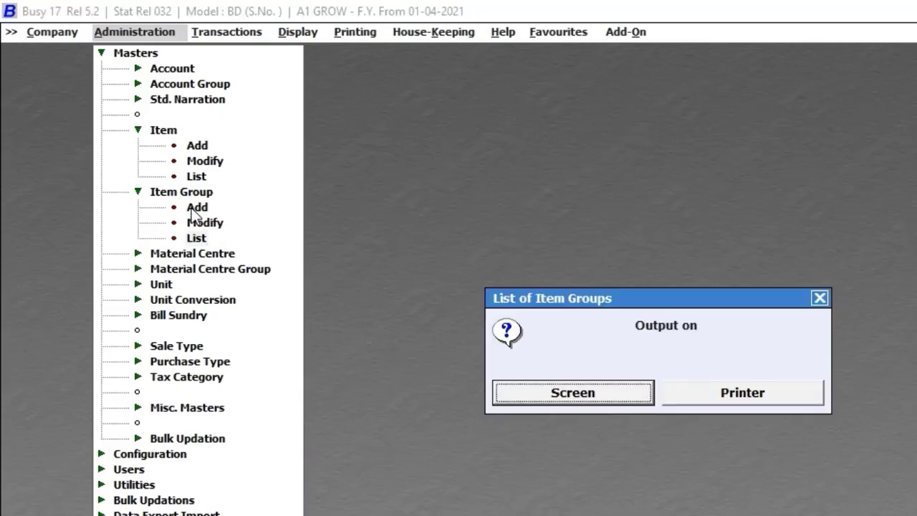
{"action": "key", "text": "Escape"}
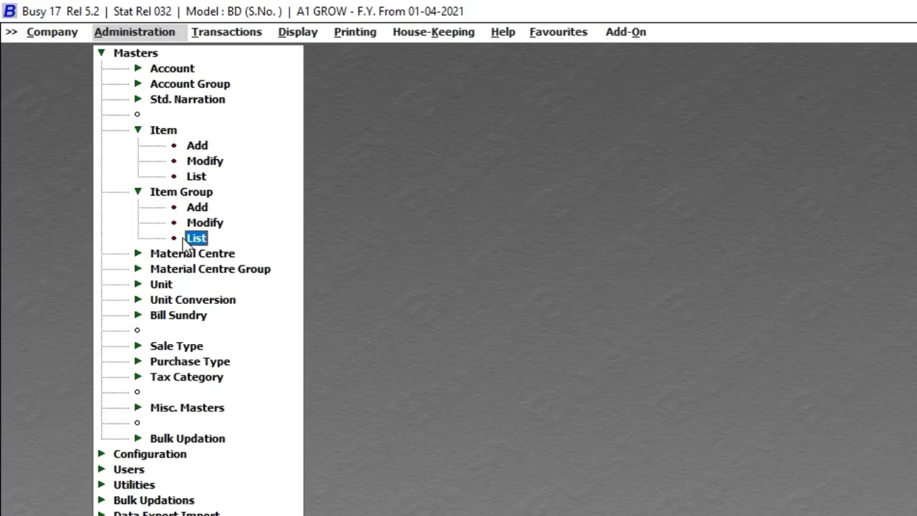
Display the list of item groups on screen, review its entries with their parent groups, and close it.
{"action": "left_click", "coordinate": [209, 245]}
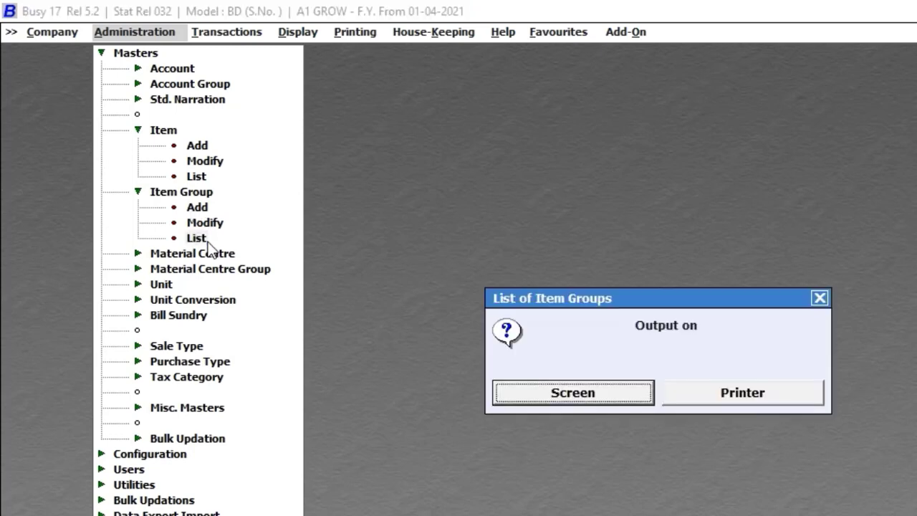
{"action": "key", "text": "Right"}
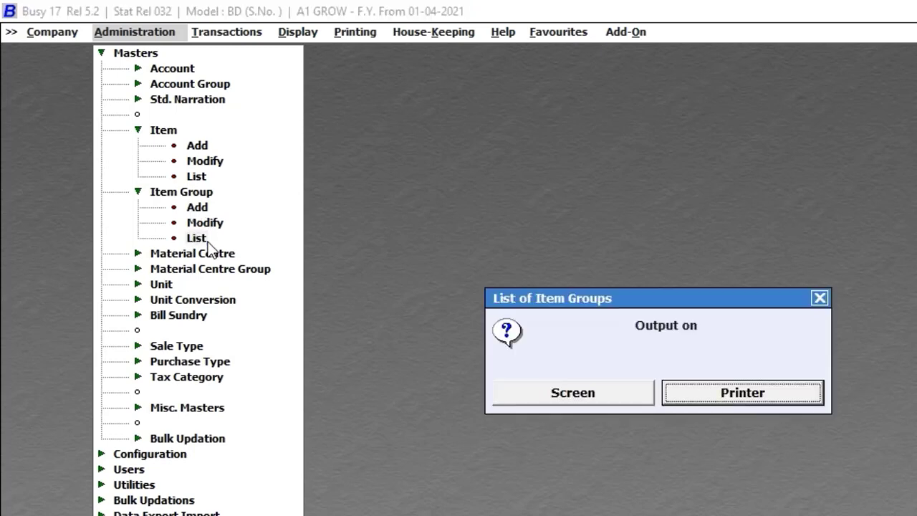
{"action": "key", "text": "Left"}
{"action": "key", "text": "Return"}
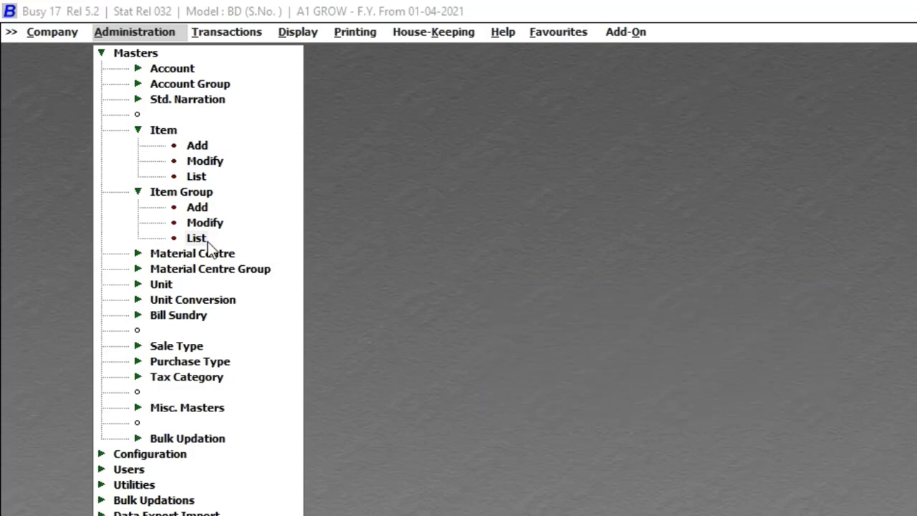
{"action": "key", "text": "Down"}
{"action": "key", "text": "Down"}
{"action": "key", "text": "Down"}
{"action": "key", "text": "Home"}
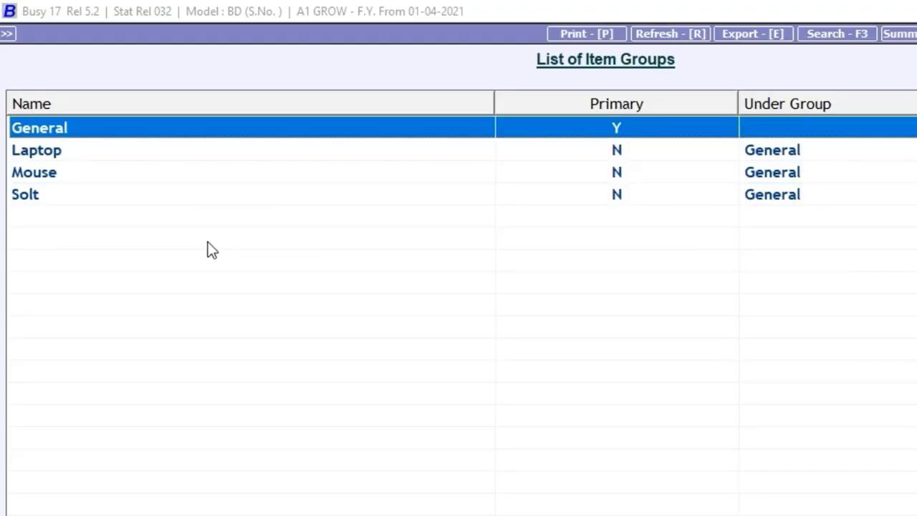
{"action": "key", "text": "Down"}
{"action": "key", "text": "Down"}
{"action": "key", "text": "Down"}
{"action": "key", "text": "Up"}
{"action": "key", "text": "Up"}
{"action": "key", "text": "Up"}
{"action": "key", "text": "Down"}
{"action": "key", "text": "Down"}
{"action": "key", "text": "Down"}
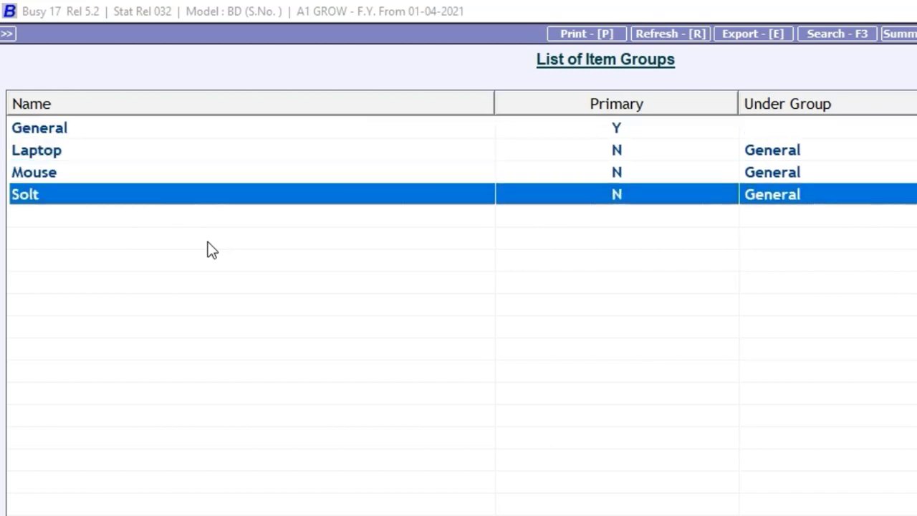
{"action": "key", "text": "Escape"}
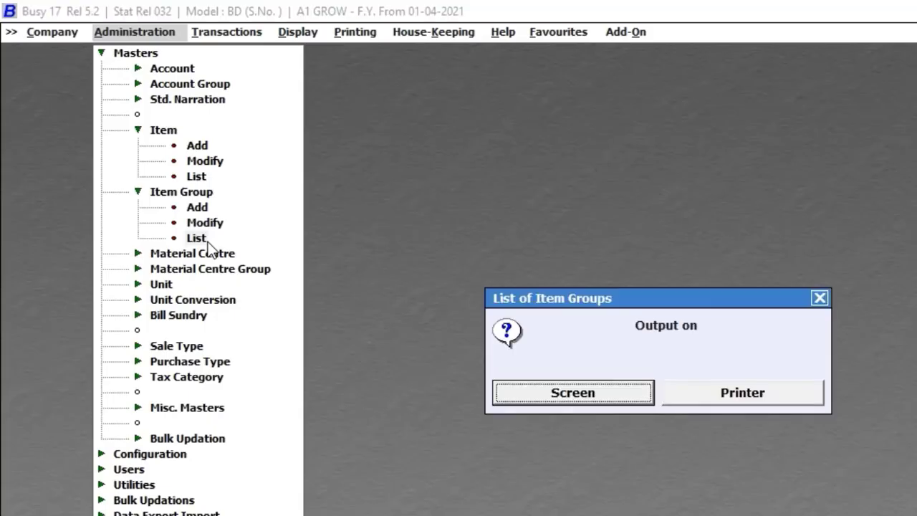
{"action": "key", "text": "Escape"}
{"action": "key", "text": "Up"}
{"action": "key", "text": "Up"}
{"action": "key", "text": "Up"}
{"action": "key", "text": "Up"}
{"action": "key", "text": "Up"}
{"action": "key", "text": "Up"}
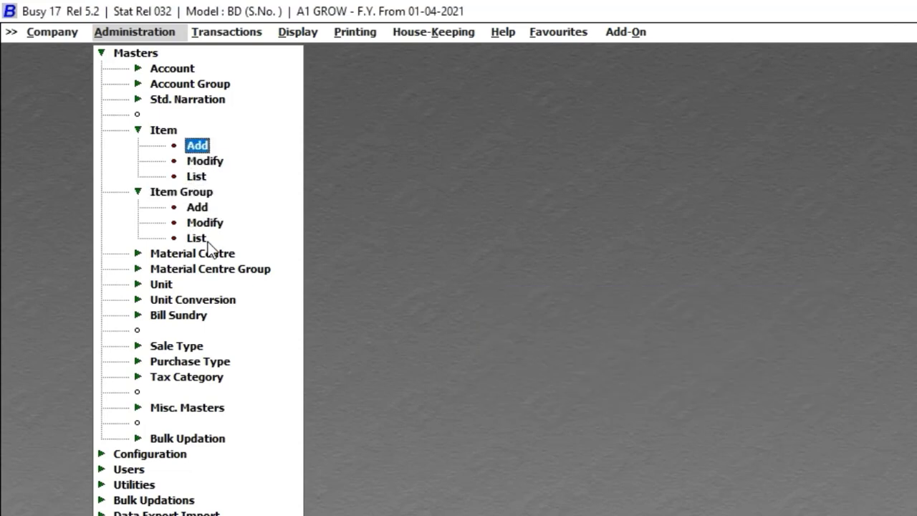
{"action": "key", "text": "Down"}
{"action": "key", "text": "Down"}
{"action": "key", "text": "Down"}
{"action": "key", "text": "Down"}
Open the Solt item group for modification and delete this master.
{"action": "left_click", "coordinate": [208, 240]}
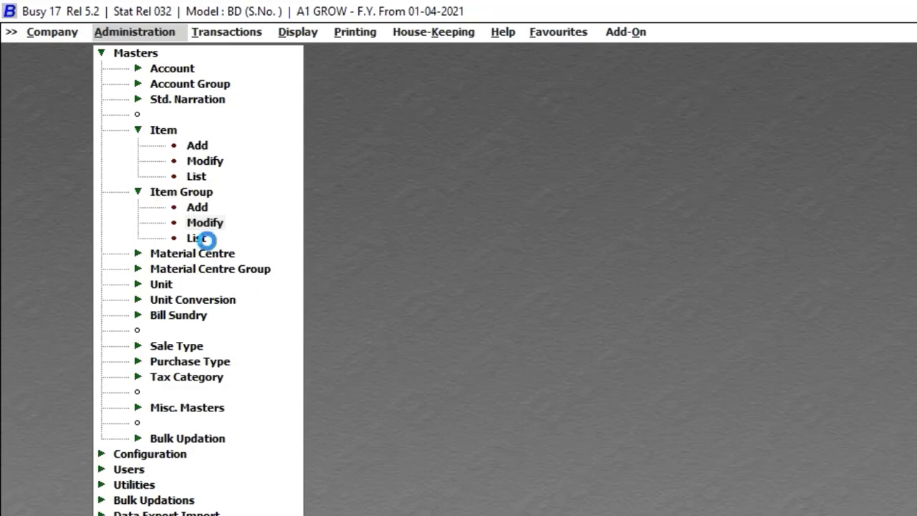
{"action": "key", "text": "Down"}
{"action": "key", "text": "Down"}
{"action": "key", "text": "Down"}
{"action": "key", "text": "Return"}
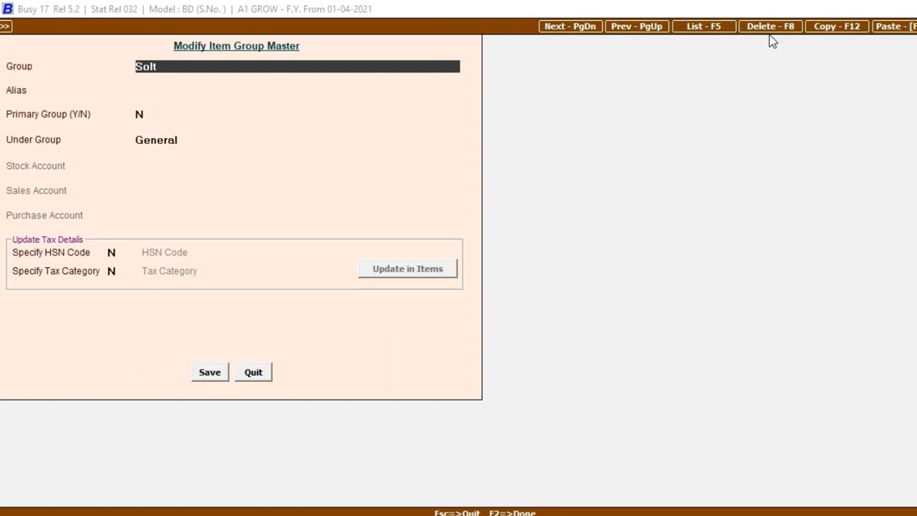
{"action": "key", "text": "F8"}
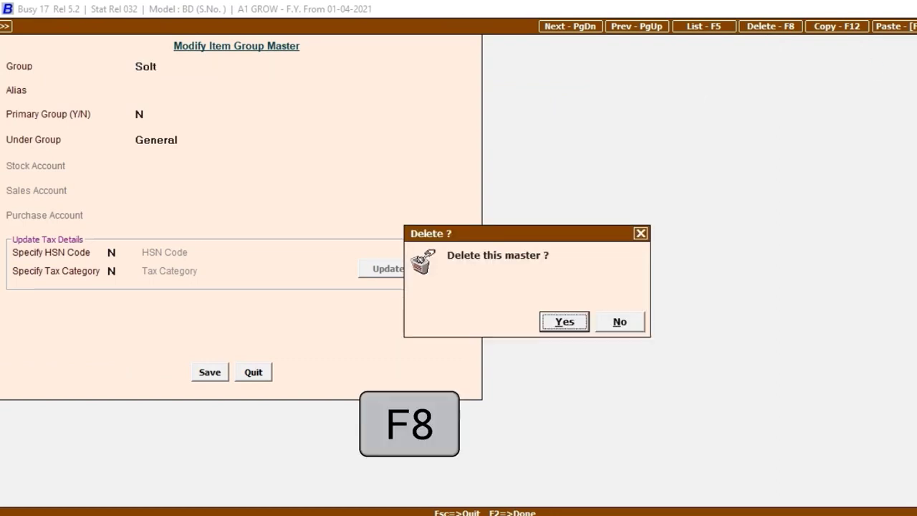
{"action": "left_click", "coordinate": [576, 322]}
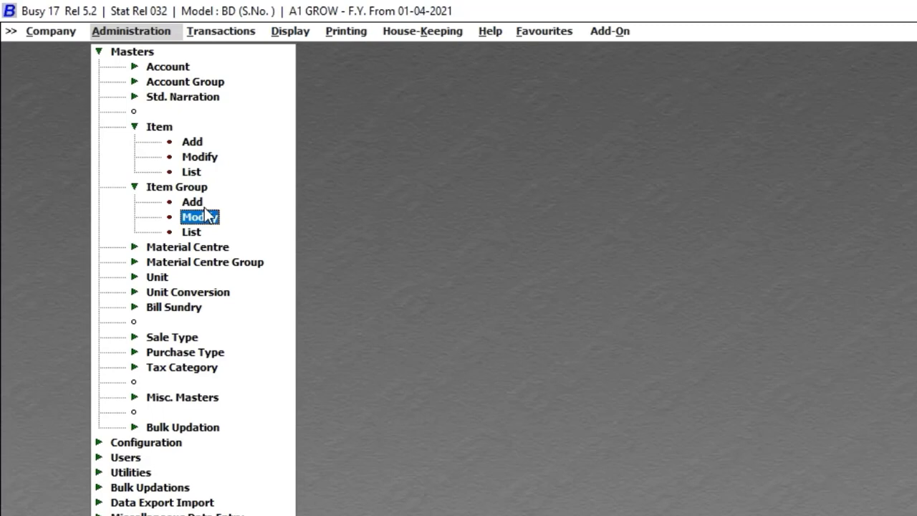
Start a new item master named Dell Laptop with alias 04340, keeping Dell Laptop as the print name.
{"action": "left_click", "coordinate": [194, 140]}
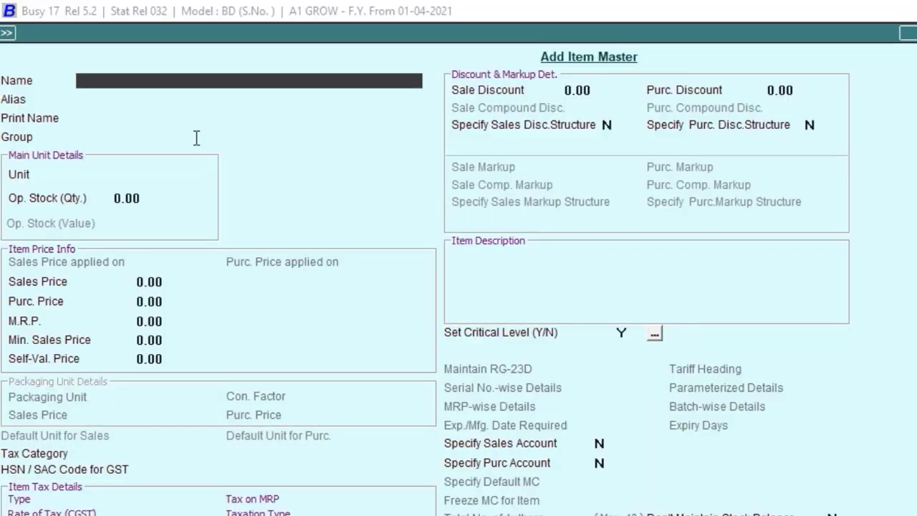
{"action": "type", "text": "dell lo"}
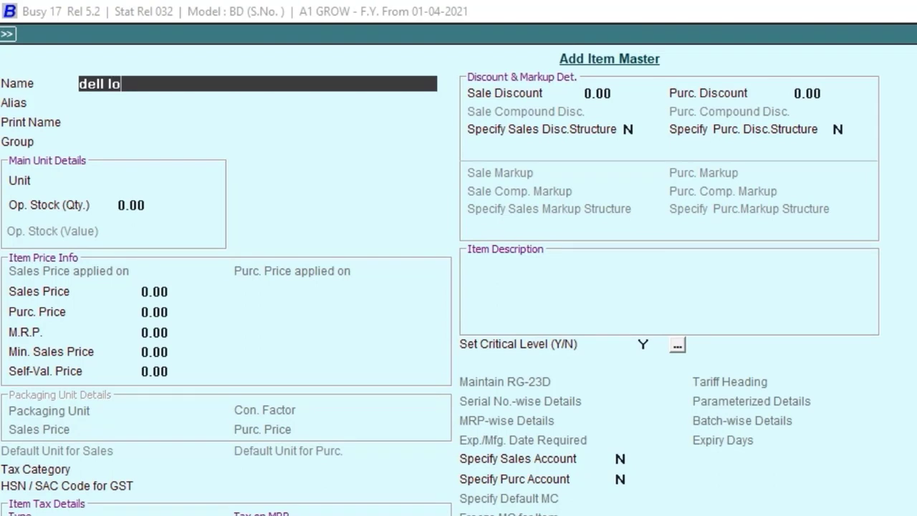
{"action": "type", "text": "pt"}
{"action": "key", "text": "BackSpace"}
{"action": "key", "text": "BackSpace"}
{"action": "key", "text": "BackSpace"}
{"action": "type", "text": "aptop"}
{"action": "key", "text": "Return"}
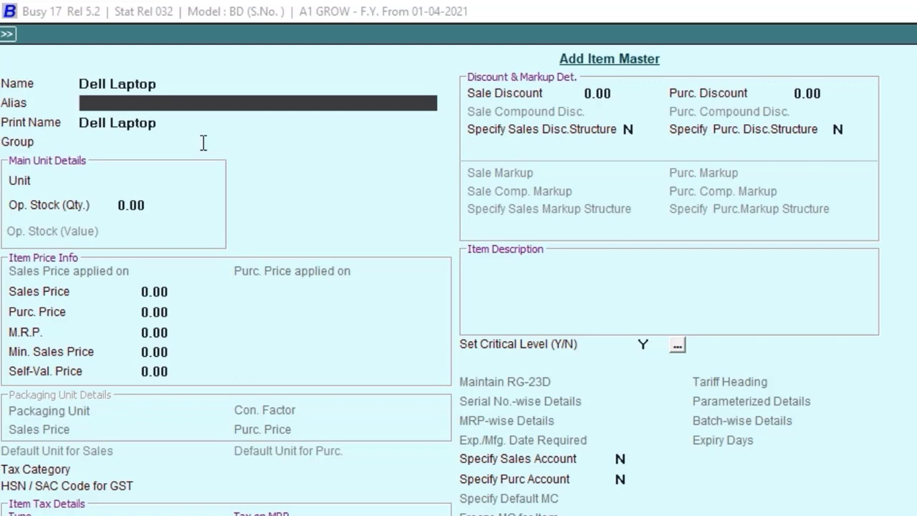
{"action": "type", "text": "04340"}
{"action": "key", "text": "Return"}
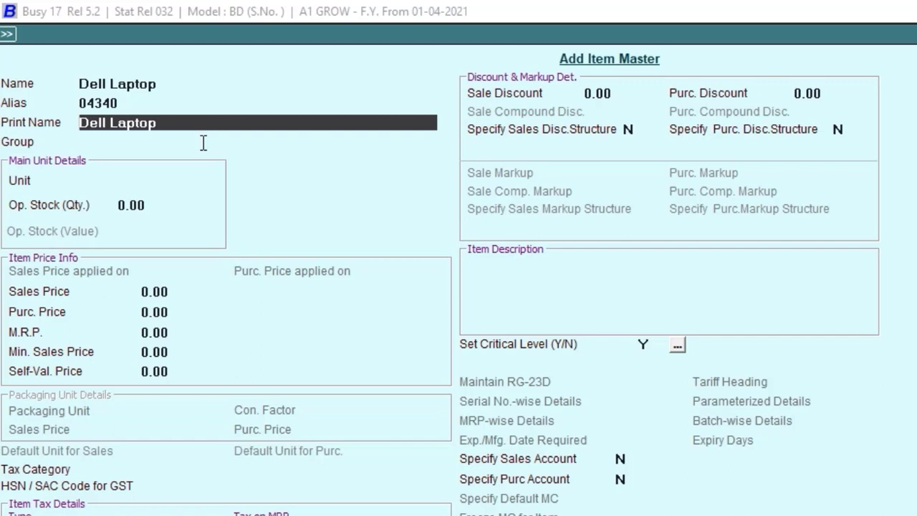
{"action": "key", "text": "Return"}
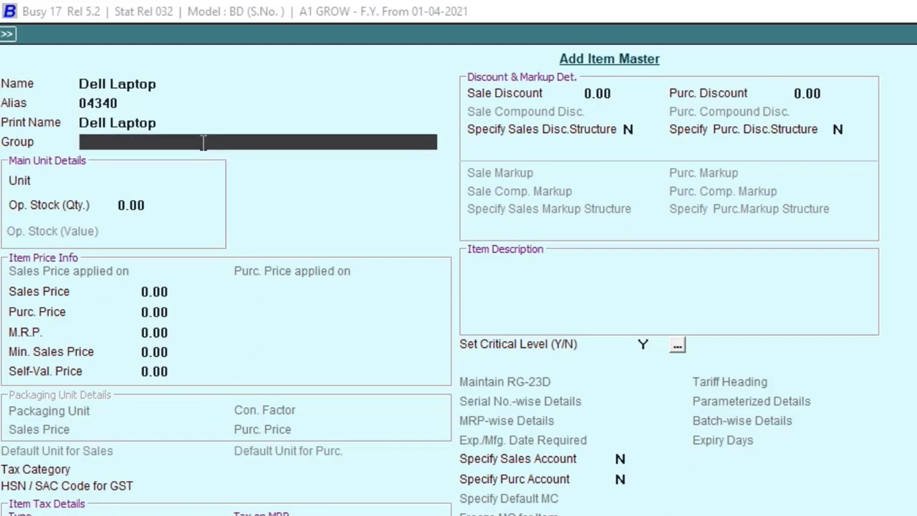
Assign the Dell Laptop item to the Laptop group and set its main unit to Units.
{"action": "key", "text": "Return"}
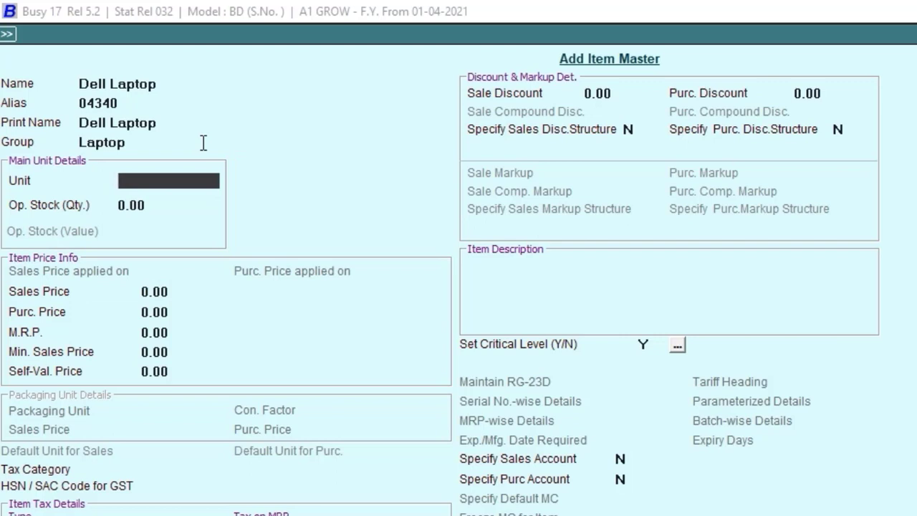
{"action": "type", "text": "n"}
{"action": "key", "text": "Down"}
{"action": "key", "text": "Down"}
{"action": "key", "text": "Down"}
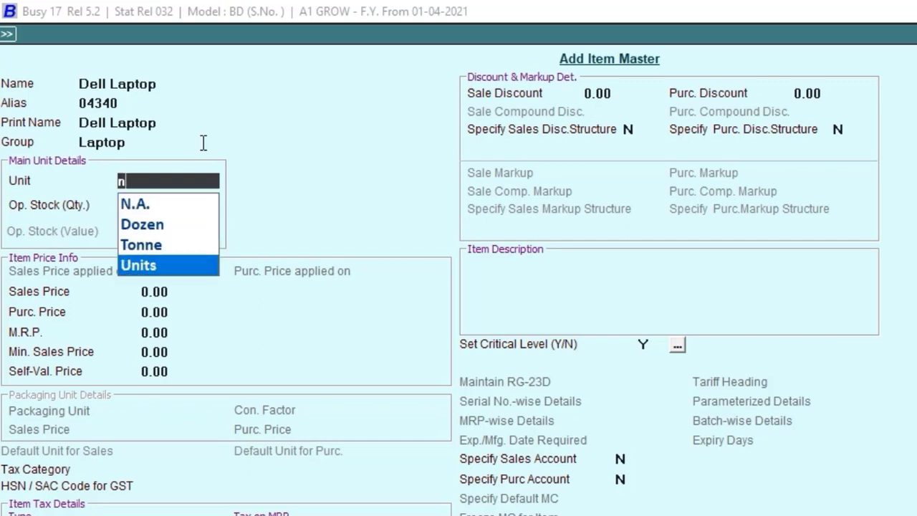
{"action": "key", "text": "Return"}
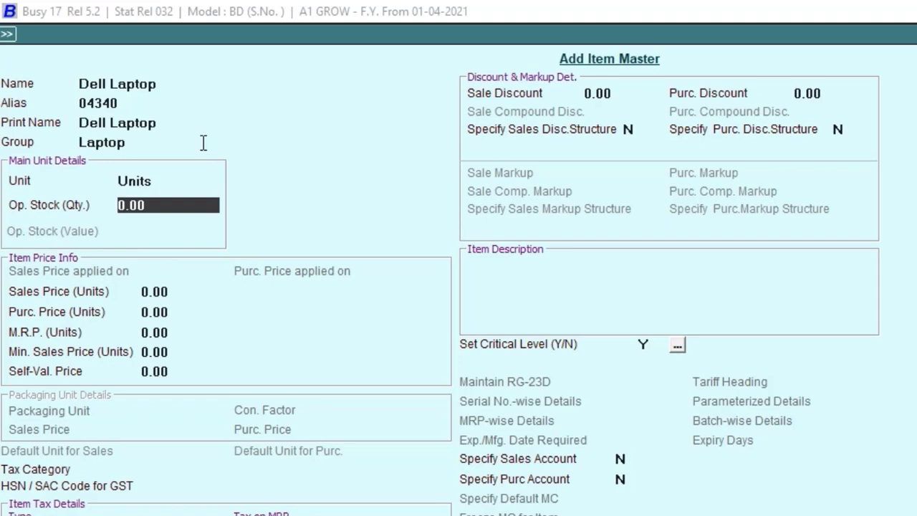
Leave the opening stock at zero and set the item's sales price to 45,000 and purchase price to 38,000 per unit.
{"action": "key", "text": "Return"}
{"action": "key", "text": "Return"}
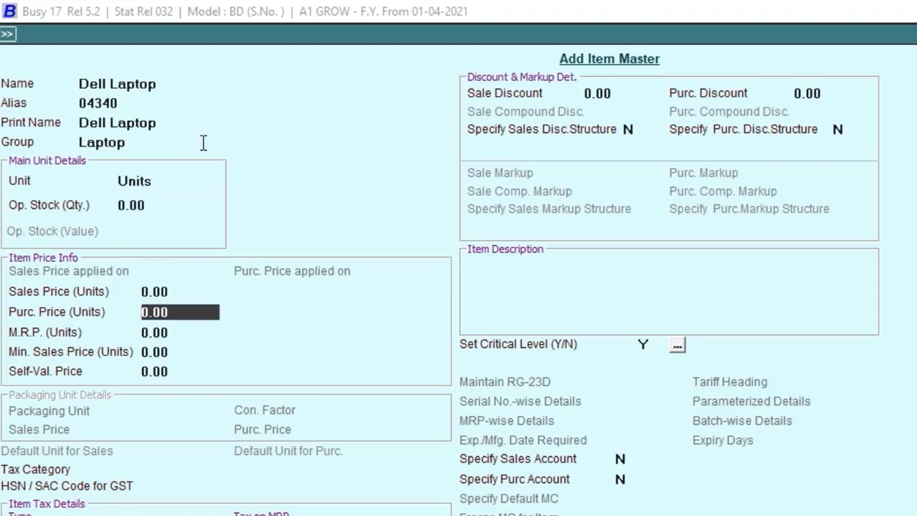
{"action": "key", "text": "Up"}
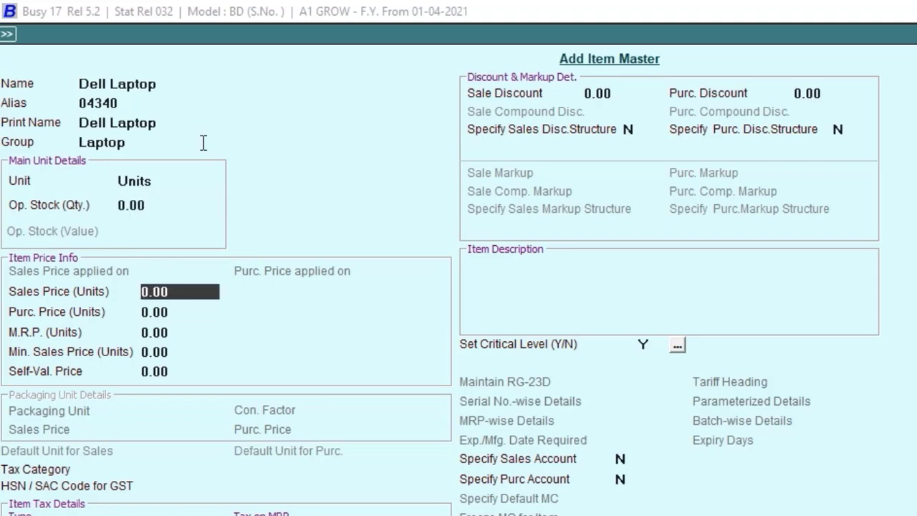
{"action": "type", "text": "45,0"}
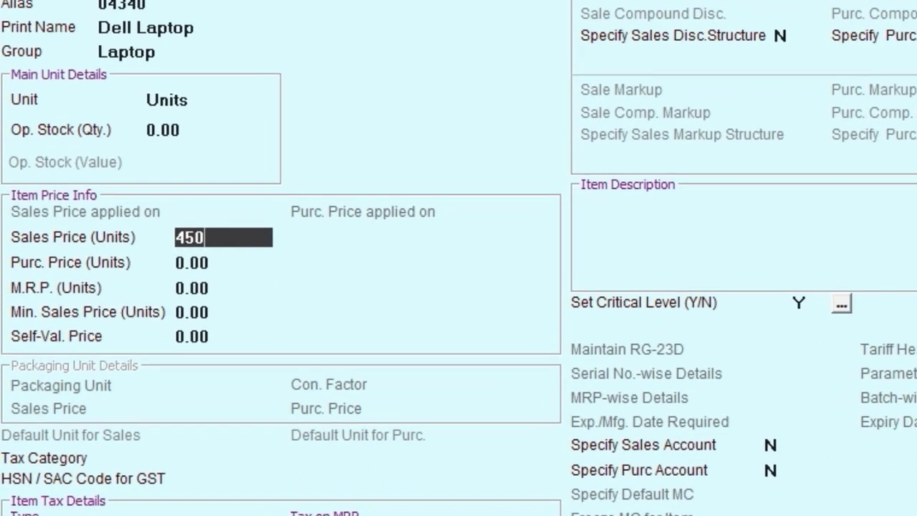
{"action": "type", "text": "00"}
{"action": "key", "text": "Return"}
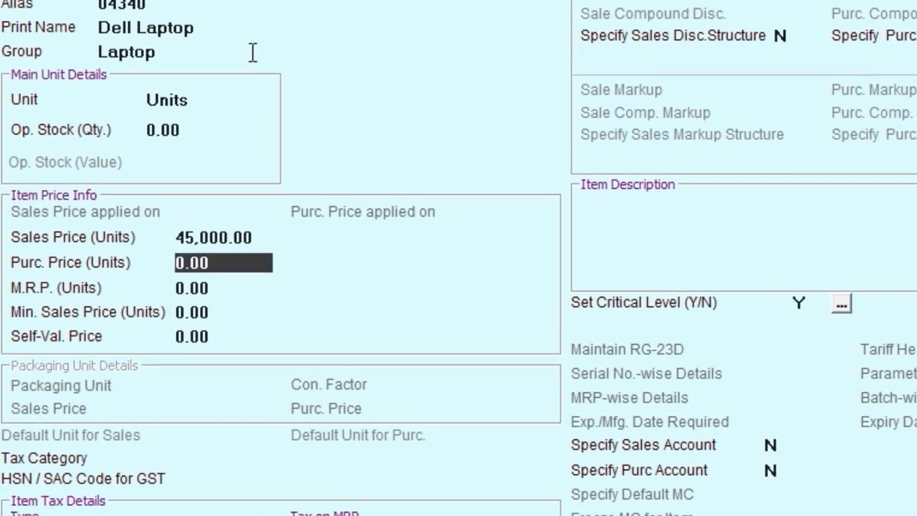
{"action": "type", "text": "38000"}
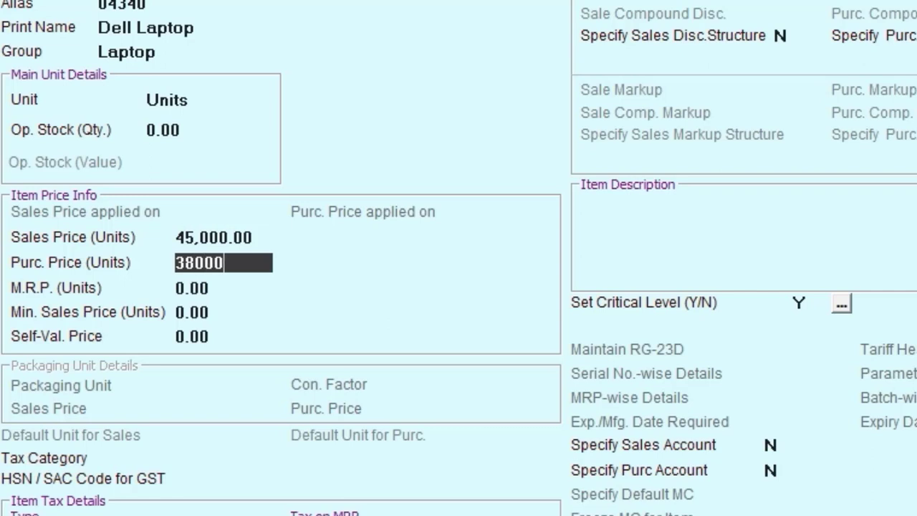
{"action": "key", "text": "Return"}
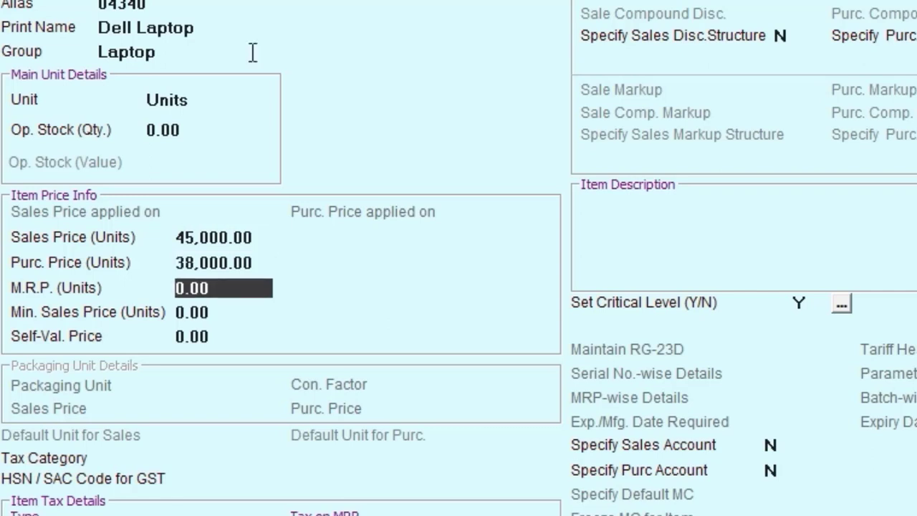
Set the item's M.R.P. to 55,000 and minimum sales price to 44,000, leaving the self-valuation price at zero.
{"action": "type", "text": "55000"}
{"action": "key", "text": "Return"}
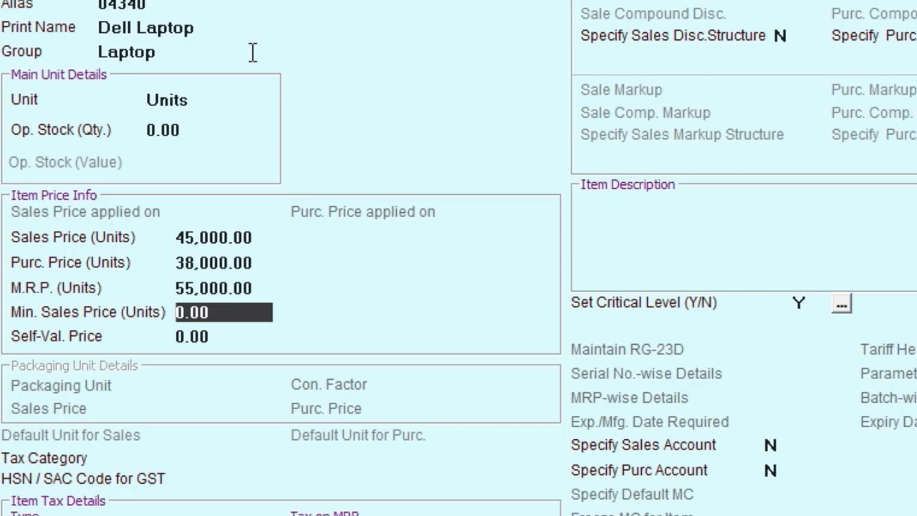
{"action": "type", "text": "44000"}
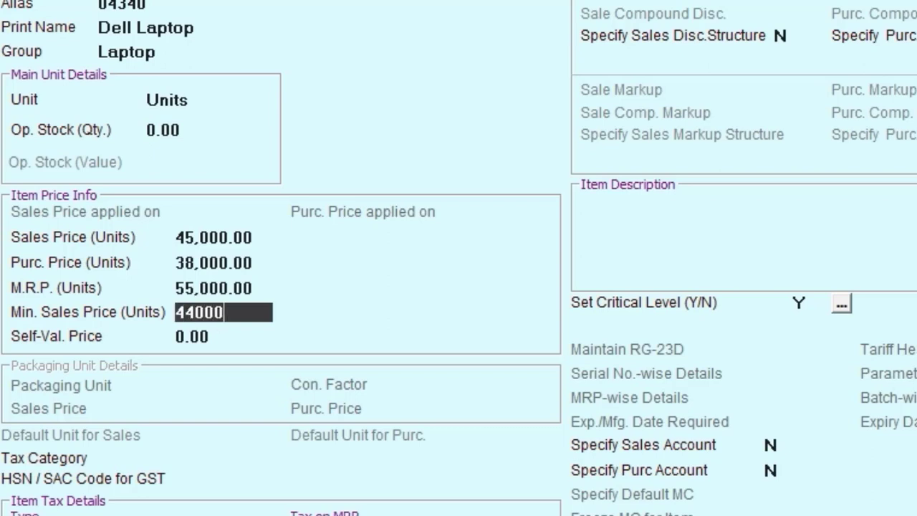
{"action": "key", "text": "Return"}
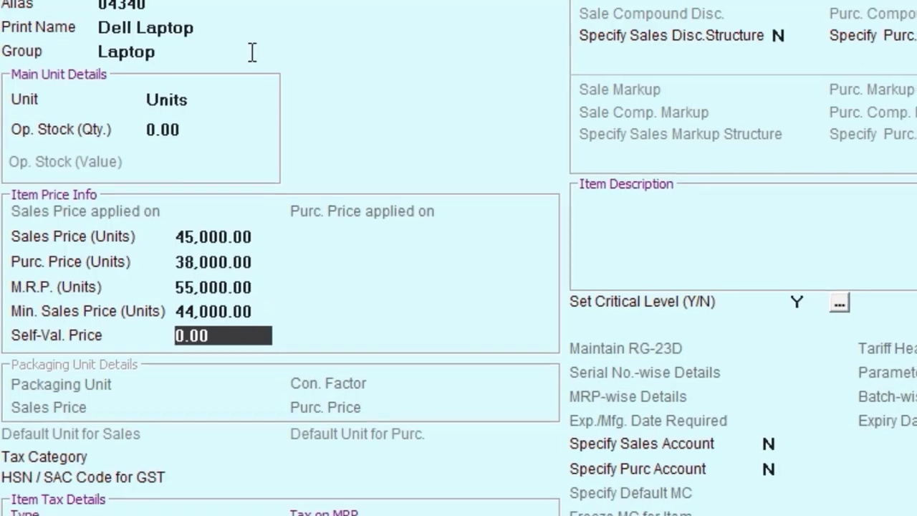
{"action": "key", "text": "Return"}
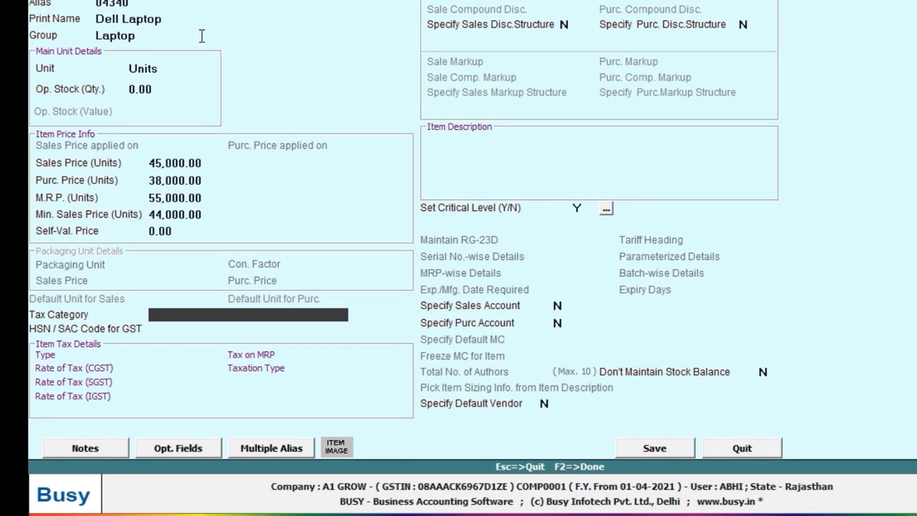
Look through the tax categories and assign GST 18% to the Dell Laptop item.
{"action": "type", "text": "1"}
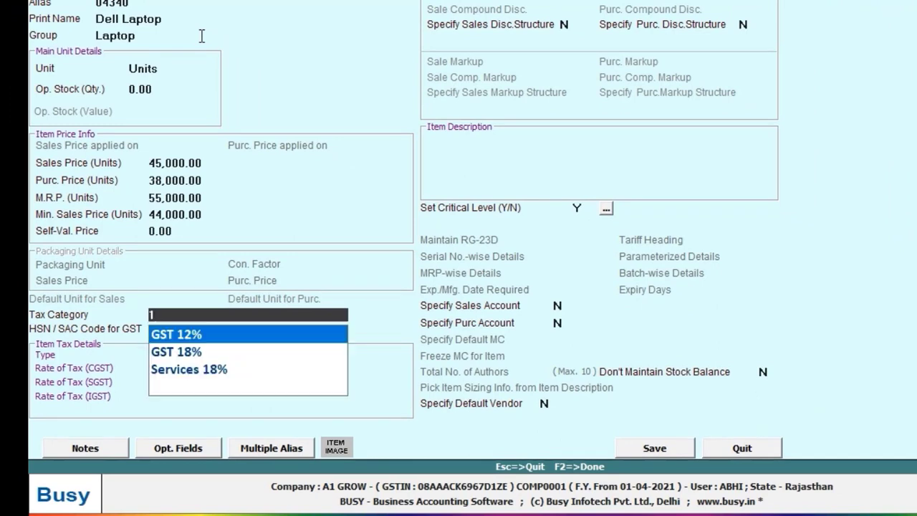
{"action": "key", "text": "BackSpace"}
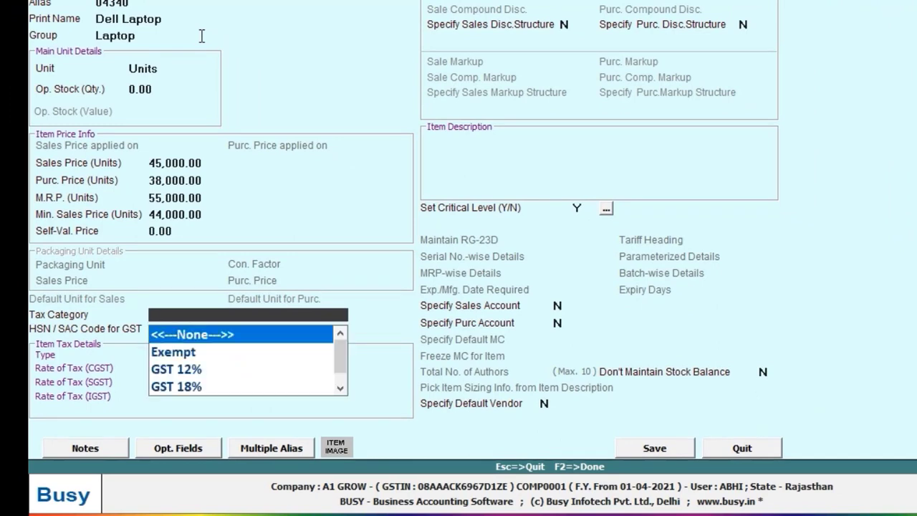
{"action": "key", "text": "Down"}
{"action": "key", "text": "Down"}
{"action": "key", "text": "Down"}
{"action": "key", "text": "Down"}
{"action": "key", "text": "Up"}
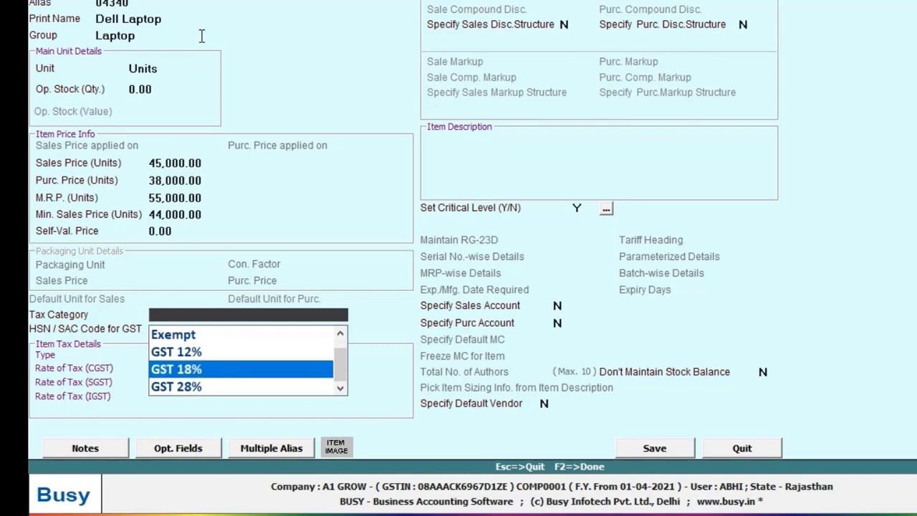
{"action": "key", "text": "Up"}
{"action": "key", "text": "Down"}
{"action": "key", "text": "Down"}
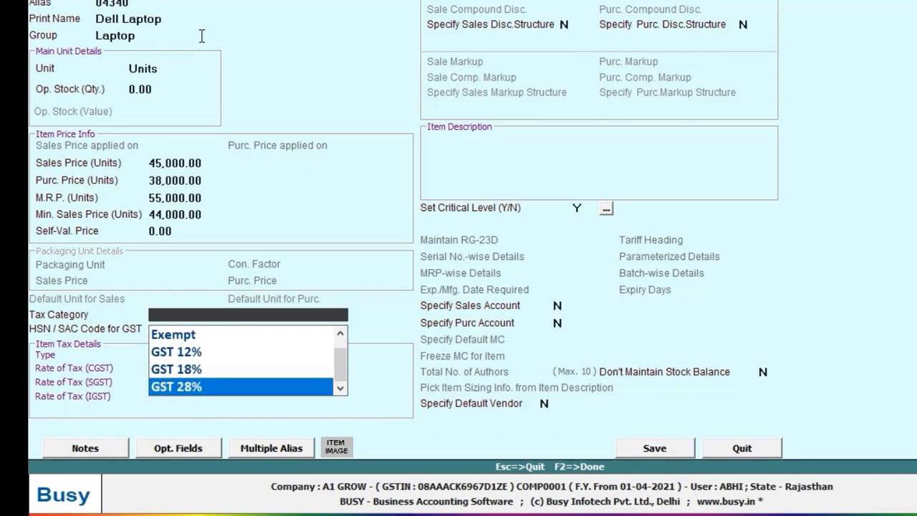
{"action": "key", "text": "Down"}
{"action": "key", "text": "Down"}
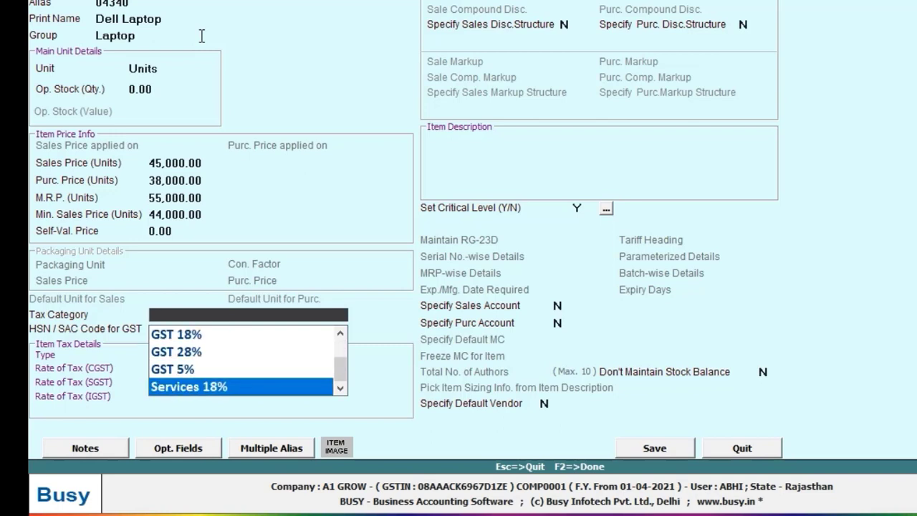
{"action": "key", "text": "Down"}
{"action": "key", "text": "Down"}
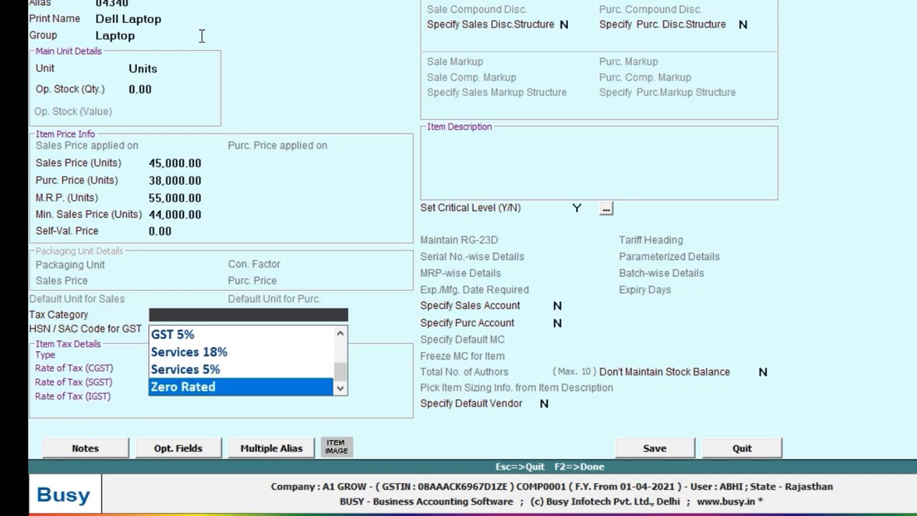
{"action": "key", "text": "Up"}
{"action": "key", "text": "Up"}
{"action": "key", "text": "Up"}
{"action": "key", "text": "Up"}
{"action": "key", "text": "Up"}
{"action": "key", "text": "Up"}
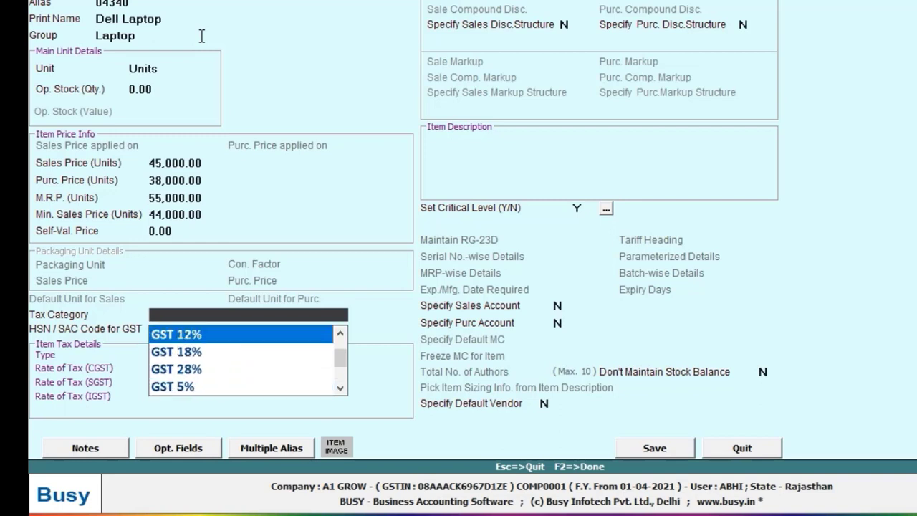
{"action": "key", "text": "Down"}
{"action": "key", "text": "Return"}
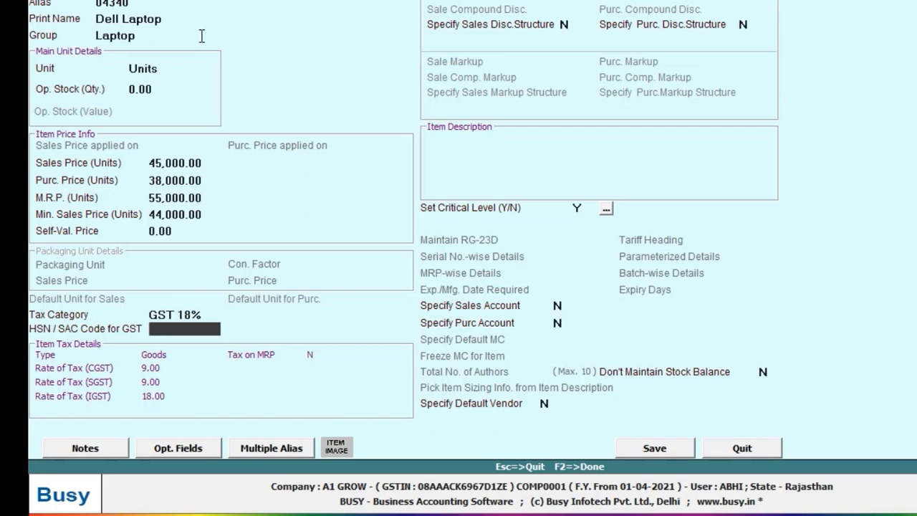
Enter HSN/SAC code 7455, keeping the sale and purchase discounts at zero and both discount structures at N.
{"action": "type", "text": "7455"}
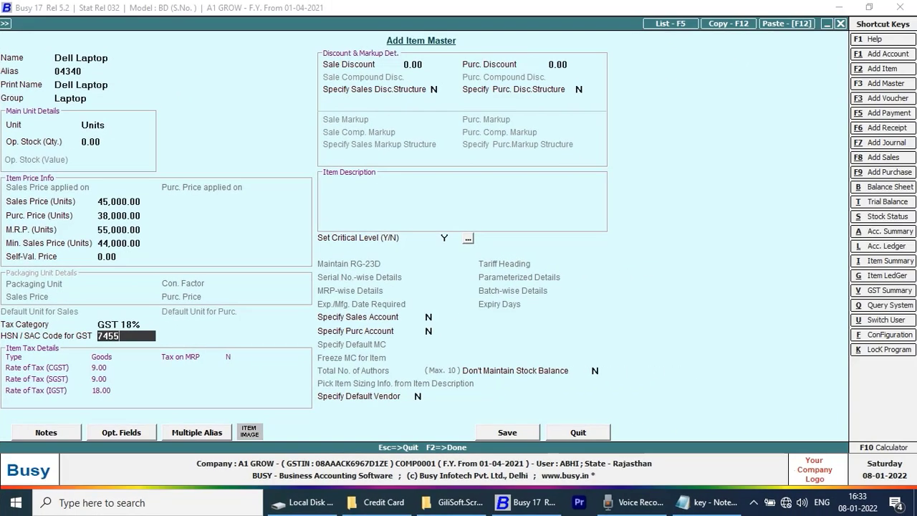
{"action": "key", "text": "Return"}
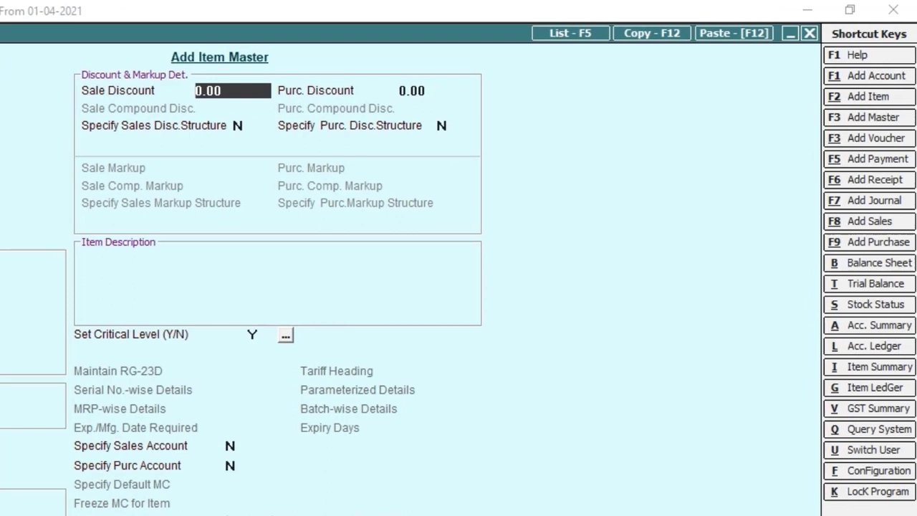
{"action": "key", "text": "Return"}
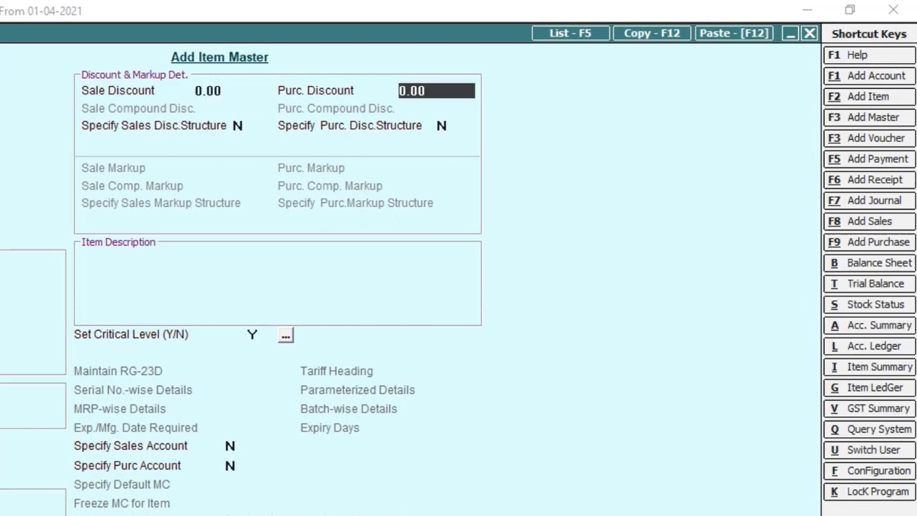
{"action": "key", "text": "Return"}
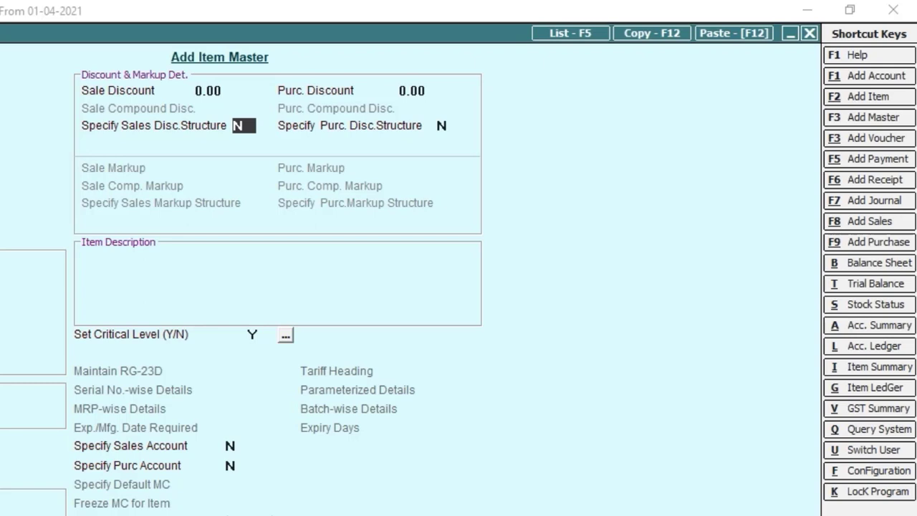
{"action": "key", "text": "Return"}
{"action": "key", "text": "Return"}
Leave the item description blank and keep Set Critical Level at Y to open the critical level details.
{"action": "key", "text": "Down"}
{"action": "key", "text": "Down"}
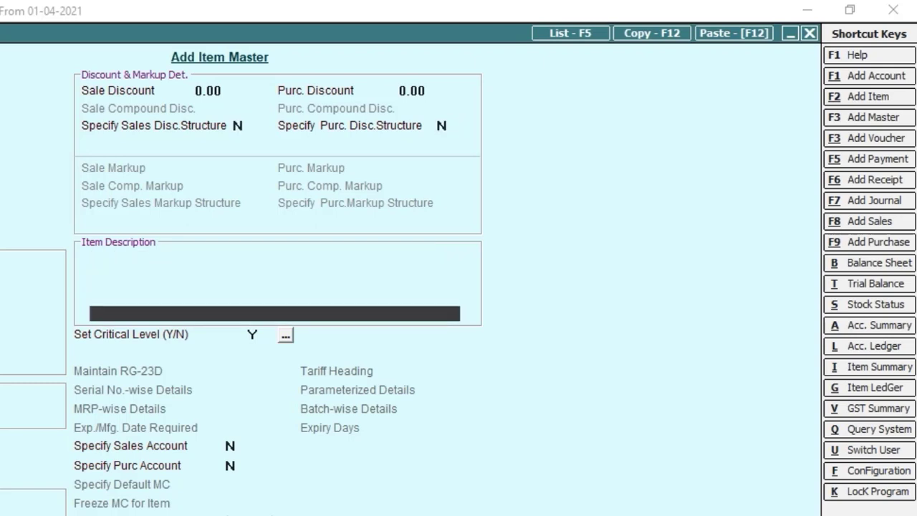
{"action": "key", "text": "Down"}
{"action": "key", "text": "Up"}
{"action": "key", "text": "Up"}
{"action": "key", "text": "Up"}
{"action": "key", "text": "Up"}
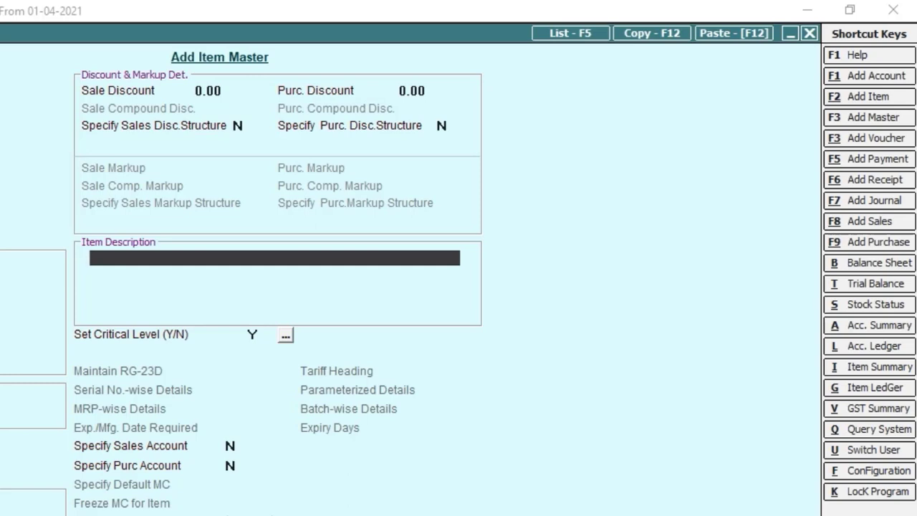
{"action": "key", "text": "Return"}
{"action": "key", "text": "Return"}
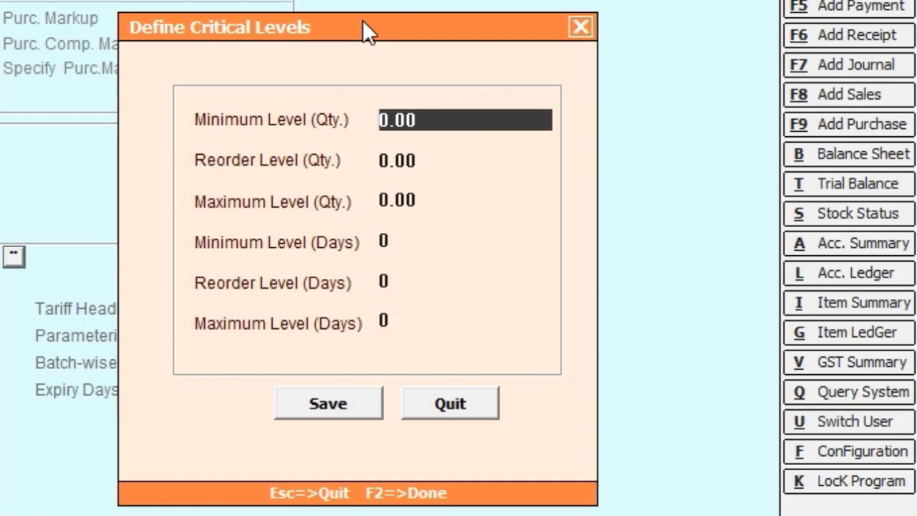
Keep all minimum, reorder and maximum levels at zero for quantity and days, and save the critical levels.
{"action": "key", "text": "Return"}
{"action": "key", "text": "Return"}
{"action": "key", "text": "Return"}
{"action": "key", "text": "Return"}
{"action": "key", "text": "Return"}
{"action": "key", "text": "Return"}
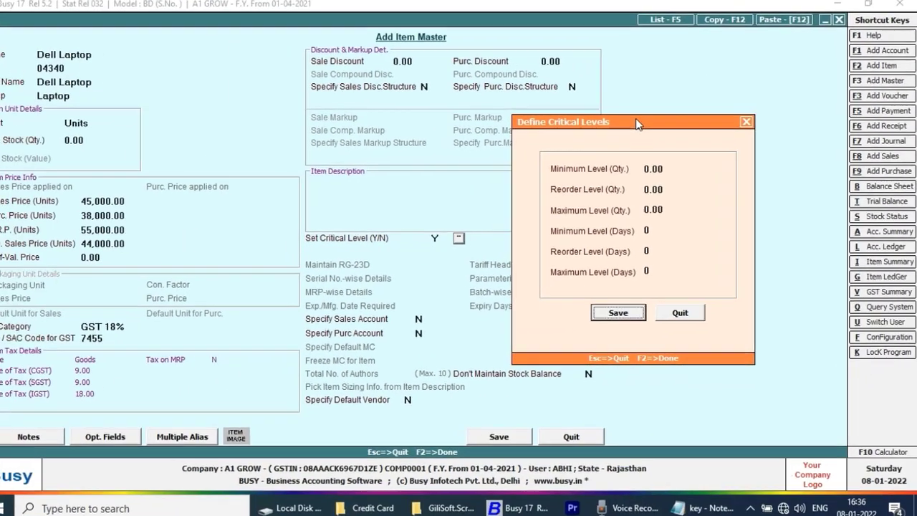
{"action": "key", "text": "Return"}
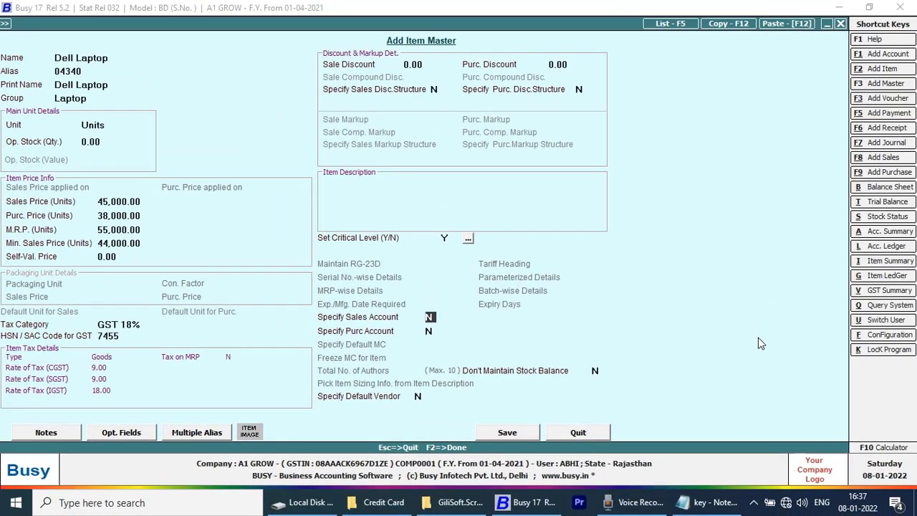
Try specifying a sales account for the item and look through the available accounts.
{"action": "type", "text": "Y"}
{"action": "key", "text": "Return"}
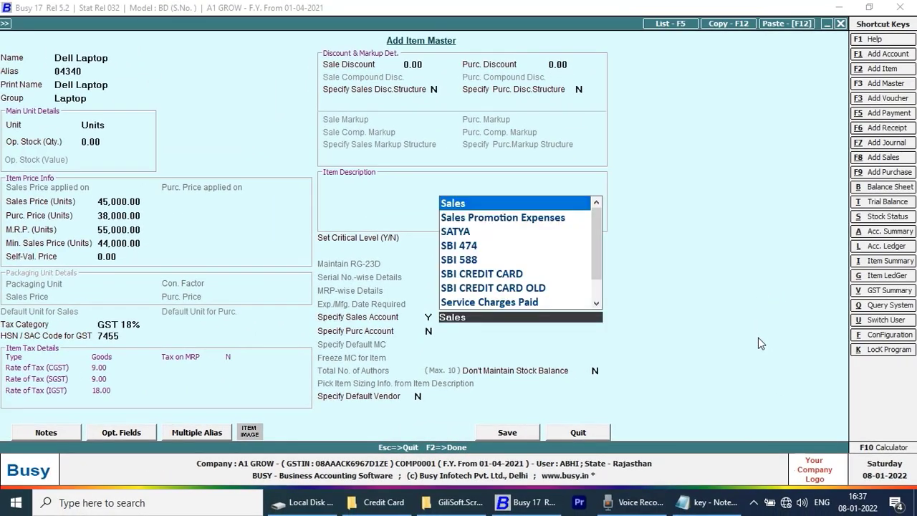
{"action": "key", "text": "Down"}
{"action": "key", "text": "Down"}
{"action": "key", "text": "Down"}
{"action": "key", "text": "Down"}
{"action": "key", "text": "Down"}
{"action": "key", "text": "Down"}
{"action": "key", "text": "Down"}
{"action": "key", "text": "Down"}
{"action": "key", "text": "Down"}
{"action": "key", "text": "Down"}
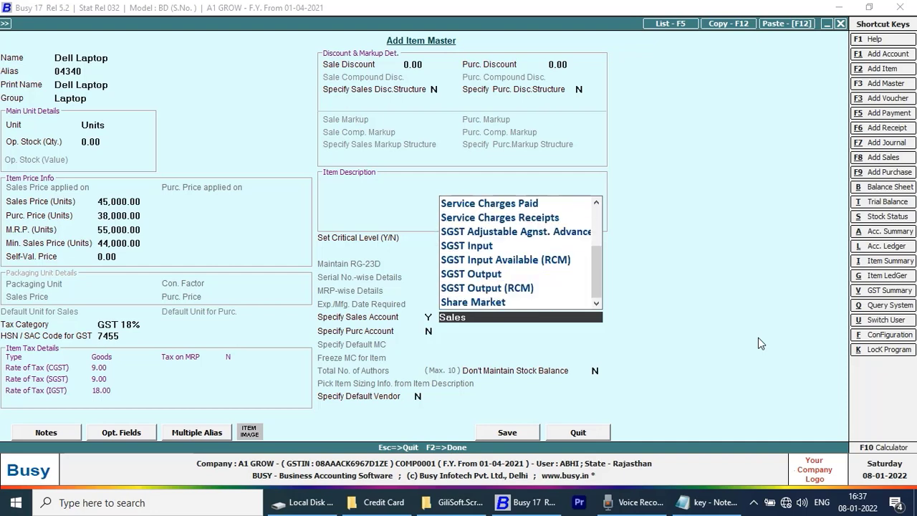
{"action": "key", "text": "Down"}
{"action": "key", "text": "Down"}
{"action": "key", "text": "Down"}
{"action": "key", "text": "Down"}
{"action": "key", "text": "Down"}
{"action": "key", "text": "Down"}
{"action": "key", "text": "Down"}
{"action": "key", "text": "Down"}
{"action": "key", "text": "Down"}
{"action": "key", "text": "Down"}
{"action": "key", "text": "Down"}
{"action": "key", "text": "Down"}
{"action": "key", "text": "Up"}
{"action": "key", "text": "Down"}
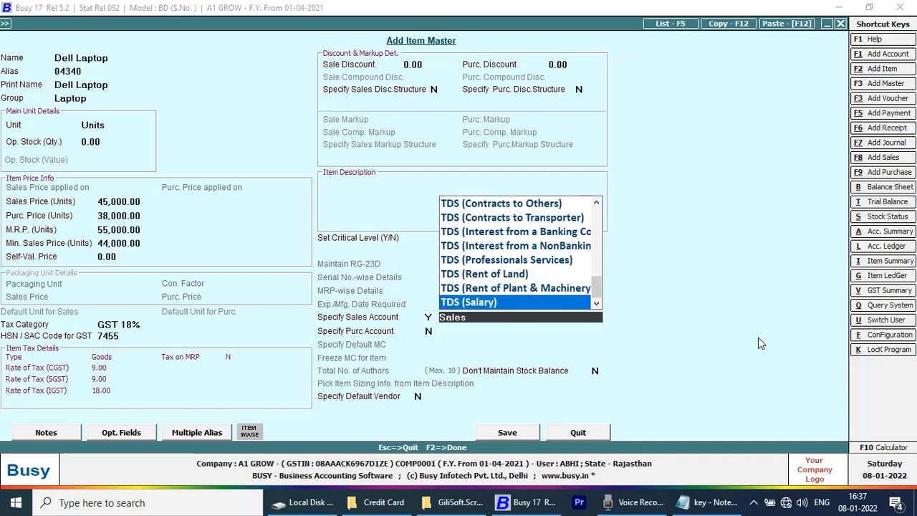
{"action": "key", "text": "Down"}
{"action": "key", "text": "Down"}
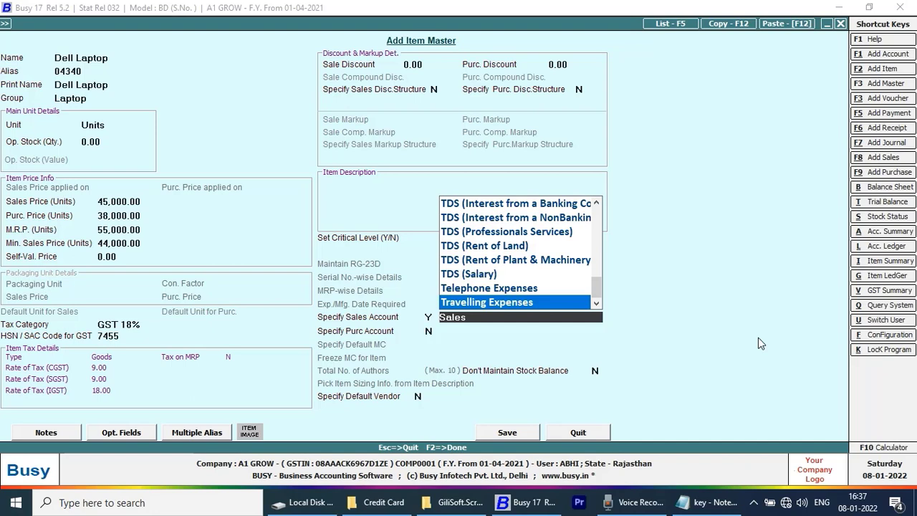
{"action": "key", "text": "Up"}
{"action": "key", "text": "Up"}
{"action": "key", "text": "Up"}
{"action": "key", "text": "Up"}
{"action": "key", "text": "Page_Up"}
{"action": "key", "text": "Page_Up"}
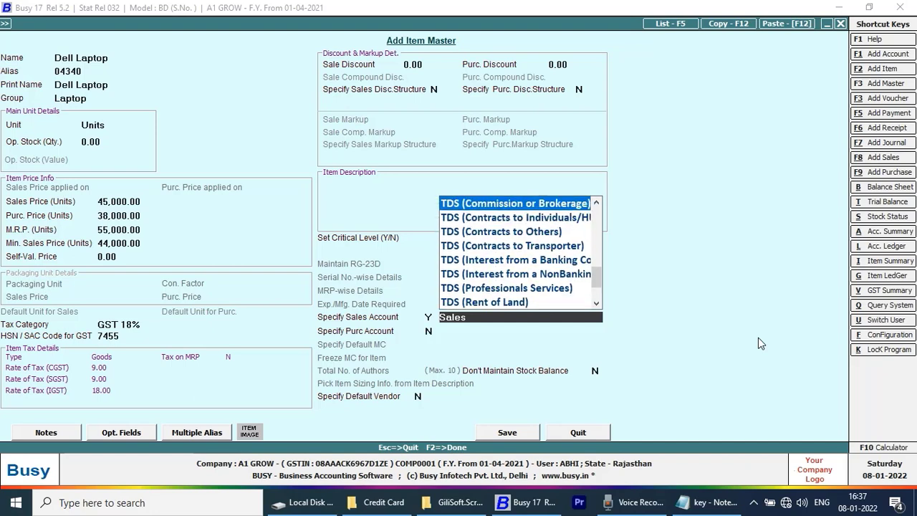
{"action": "key", "text": "Page_Up"}
{"action": "key", "text": "Down"}
{"action": "key", "text": "Down"}
{"action": "key", "text": "Down"}
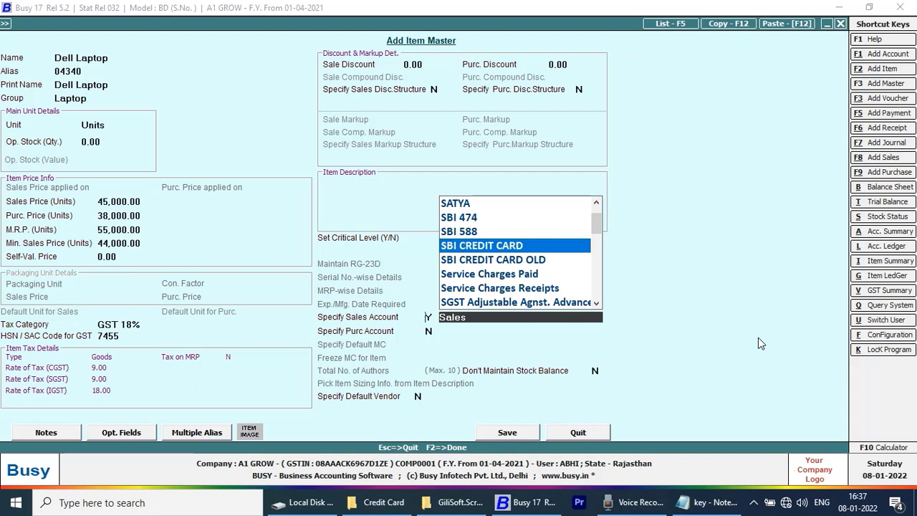
Set Specify Sales Account to N, and keep Specify Purc Account and Don't Maintain Stock Balance at N.
{"action": "key", "text": "Return"}
{"action": "key", "text": "n"}
{"action": "key", "text": "Return"}
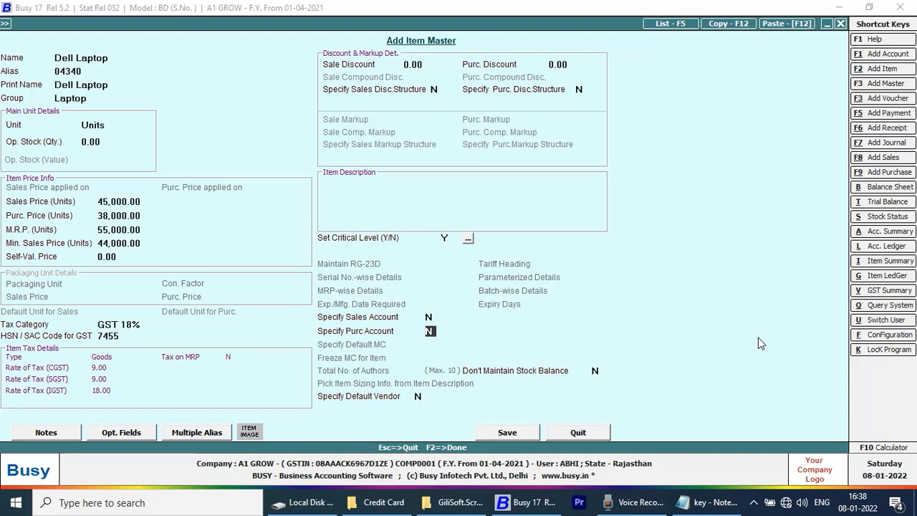
{"action": "key", "text": "Return"}
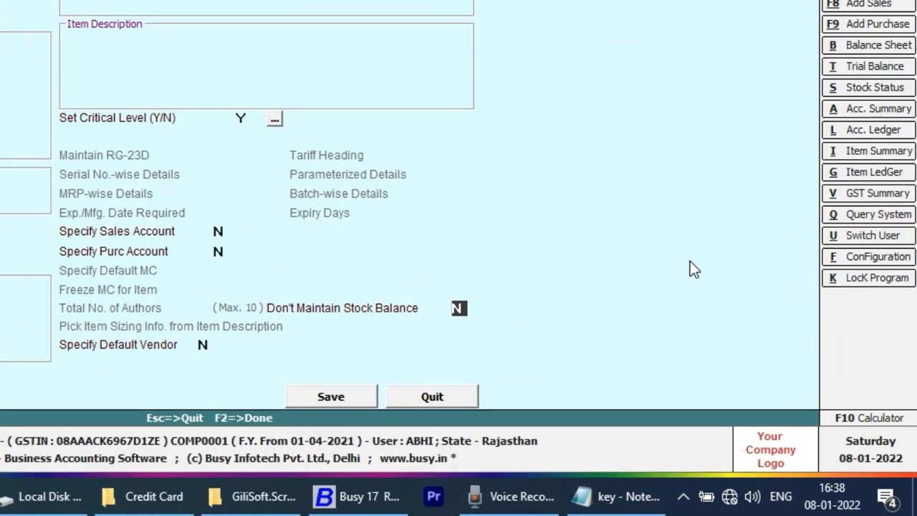
{"action": "key", "text": "Return"}
Try specifying a default vendor for the item and view the vendor choices.
{"action": "type", "text": "Y"}
{"action": "key", "text": "Return"}
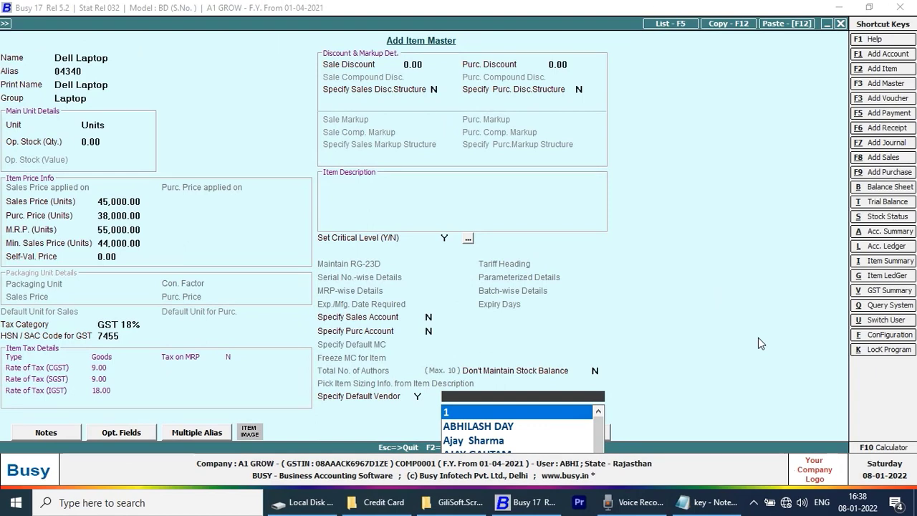
{"action": "key", "text": "Escape"}
Set Specify Default Vendor to N, save the Dell Laptop item and leave item entry.
{"action": "type", "text": "N"}
{"action": "key", "text": "Return"}
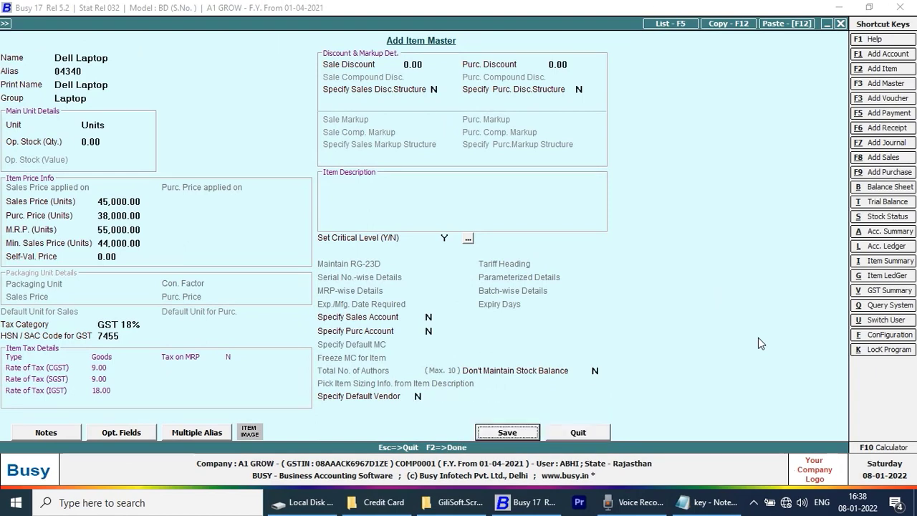
{"action": "key", "text": "Return"}
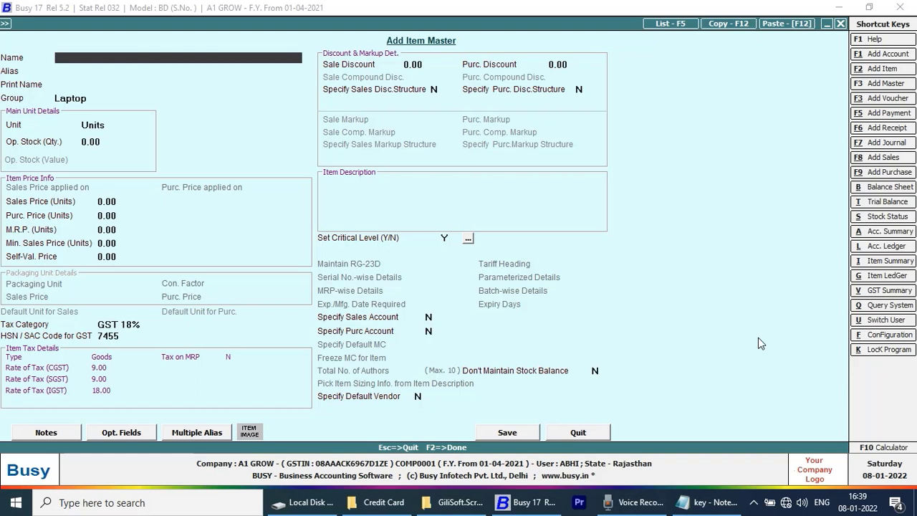
{"action": "key", "text": "Escape"}
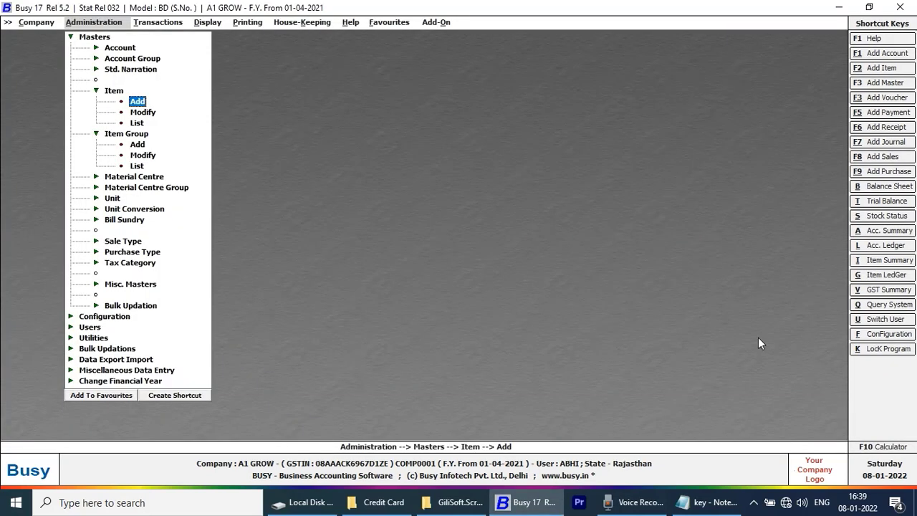
Show the list of items in standard format with Filter on Tax Category and Show Tax Category set to N, review its entries and close it.
{"action": "key", "text": "Down"}
{"action": "key", "text": "Down"}
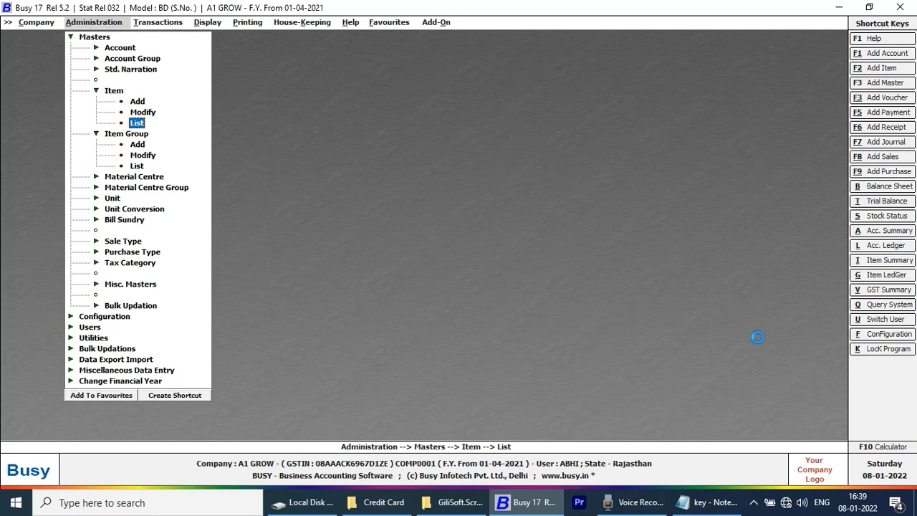
{"action": "key", "text": "Return"}
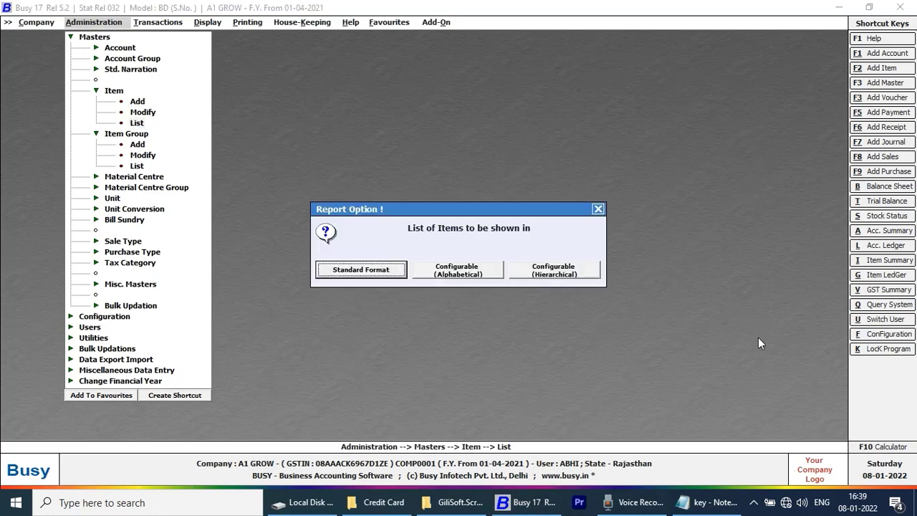
{"action": "key", "text": "Return"}
{"action": "key", "text": "Escape"}
{"action": "key", "text": "Escape"}
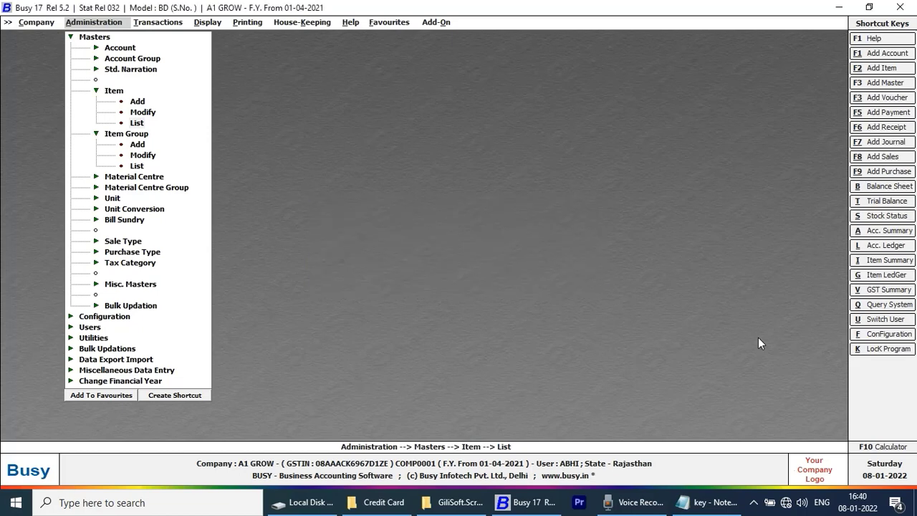
{"action": "key", "text": "Return"}
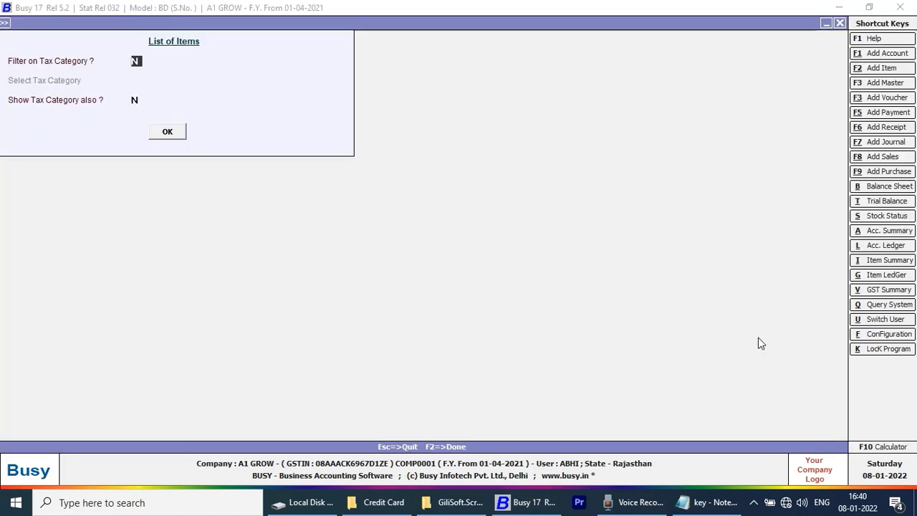
{"action": "key", "text": "Return"}
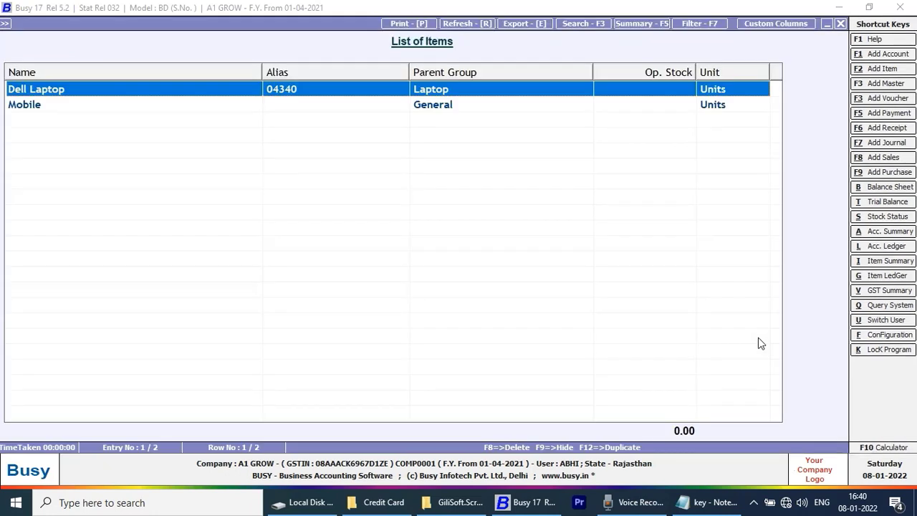
{"action": "key", "text": "Down"}
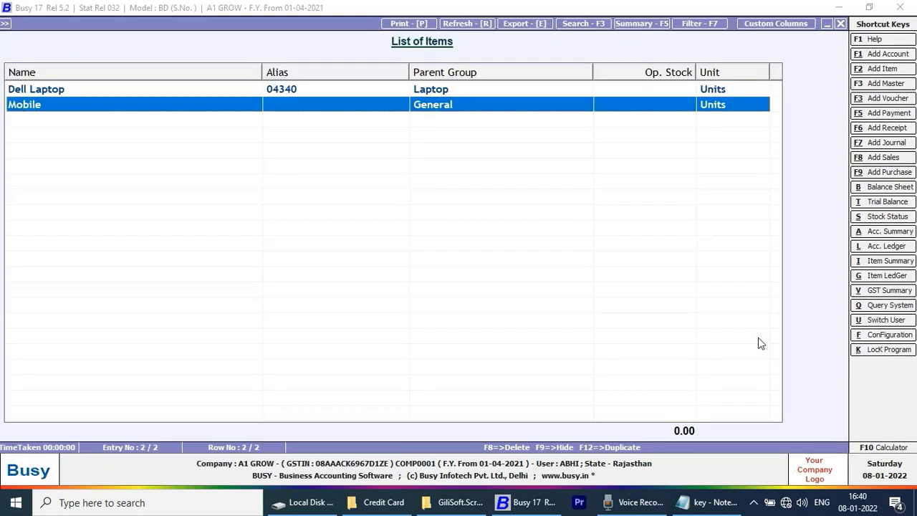
{"action": "key", "text": "Up"}
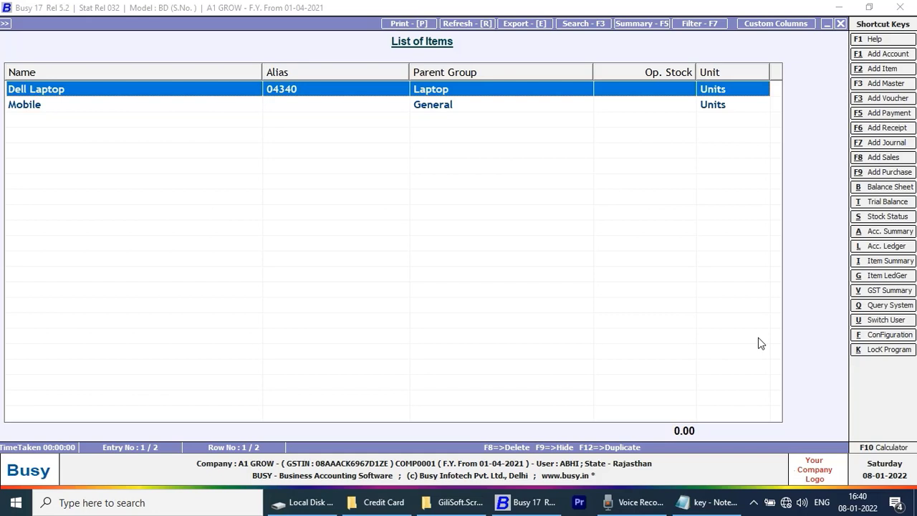
{"action": "key", "text": "Escape"}
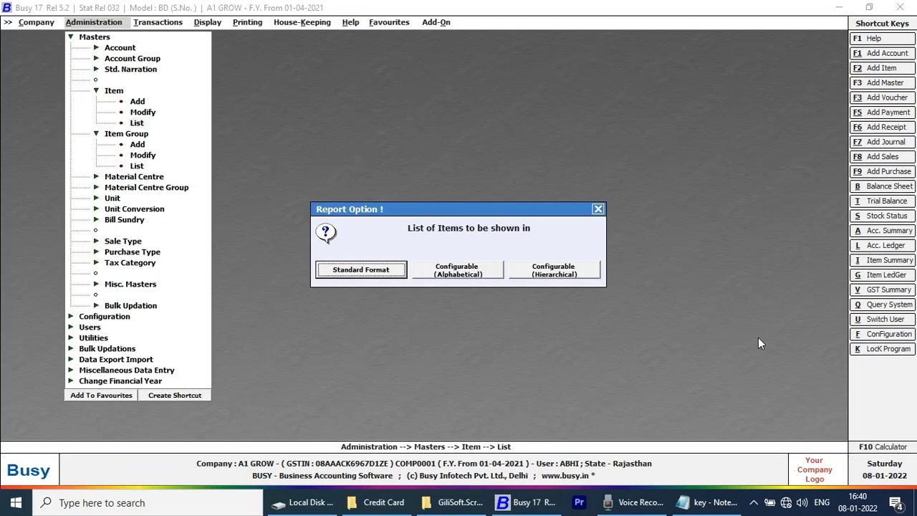
Open the Dell Laptop item for modification and return to the item selection without changing it.
{"action": "key", "text": "Return"}
{"action": "key", "text": "Return"}
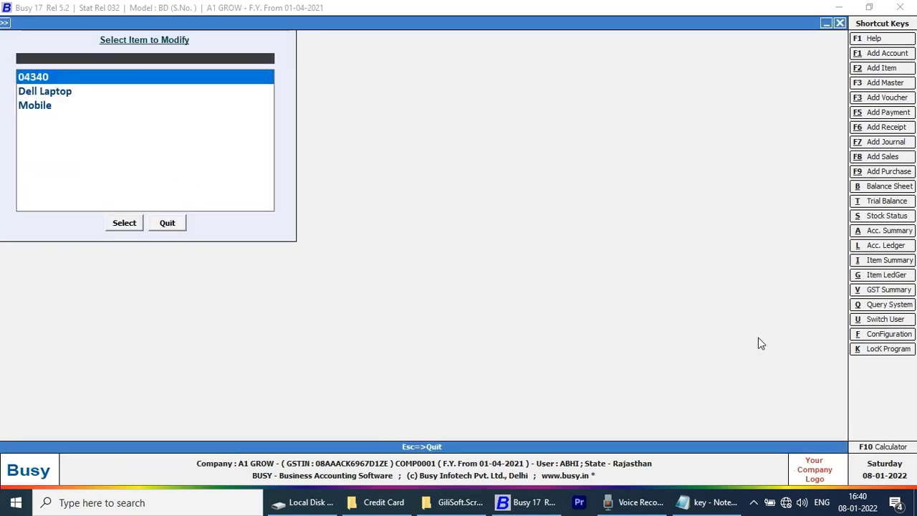
{"action": "key", "text": "Down"}
{"action": "key", "text": "Down"}
{"action": "key", "text": "Up"}
{"action": "key", "text": "Return"}
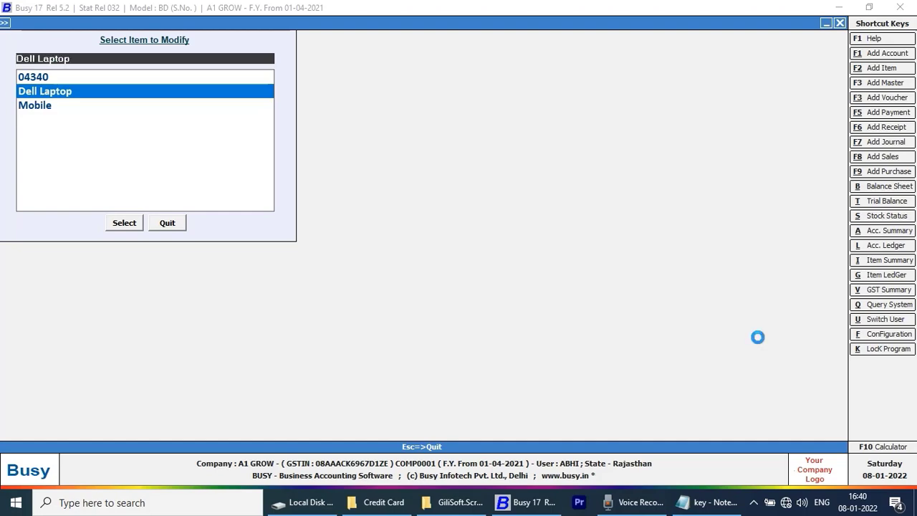
{"action": "key", "text": "Escape"}
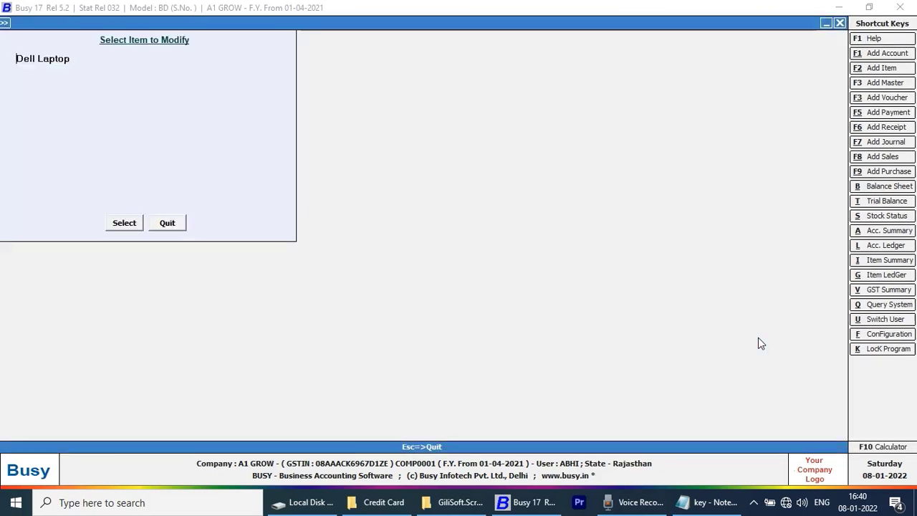
Open the Mobile item for modification and try deleting its master.
{"action": "key", "text": "Down"}
{"action": "key", "text": "Return"}
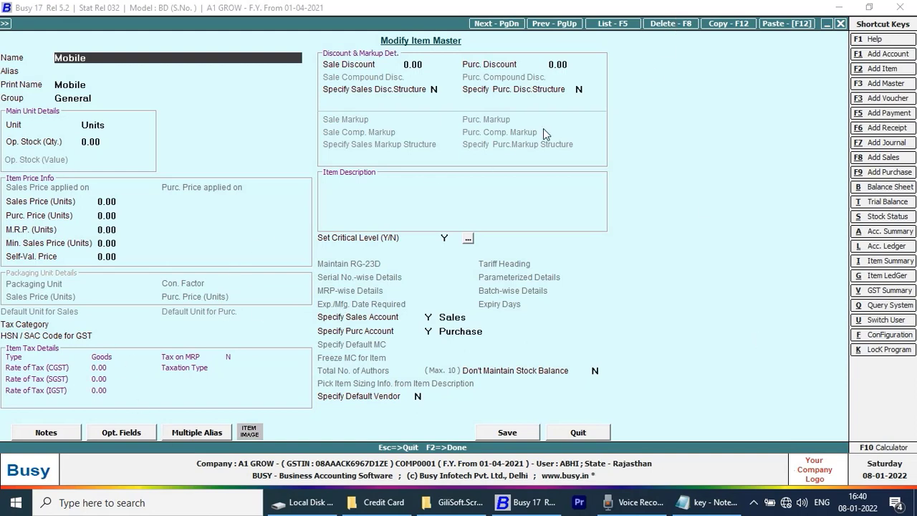
{"action": "left_click", "coordinate": [681, 26]}
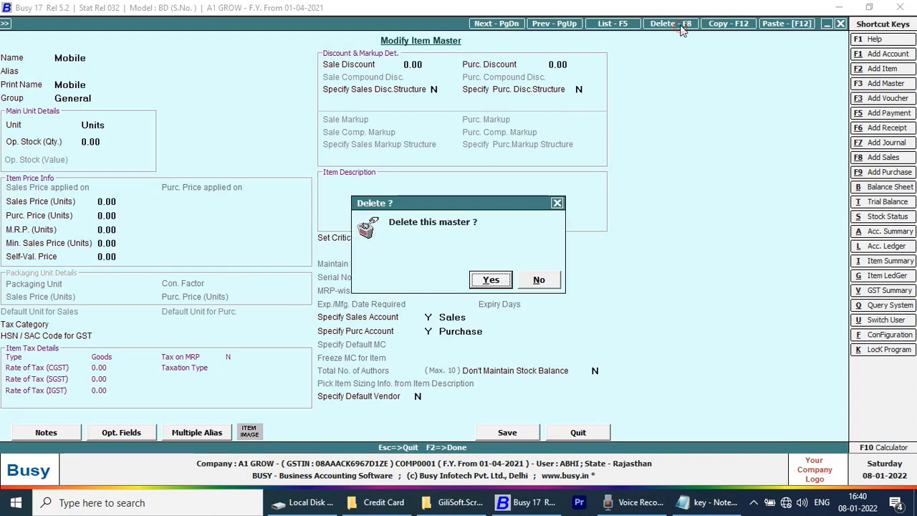
{"action": "left_click", "coordinate": [494, 282]}
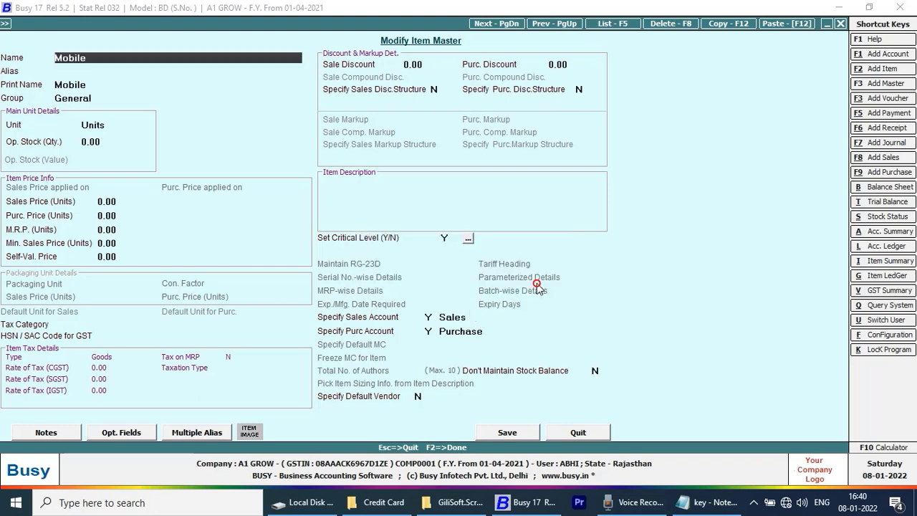